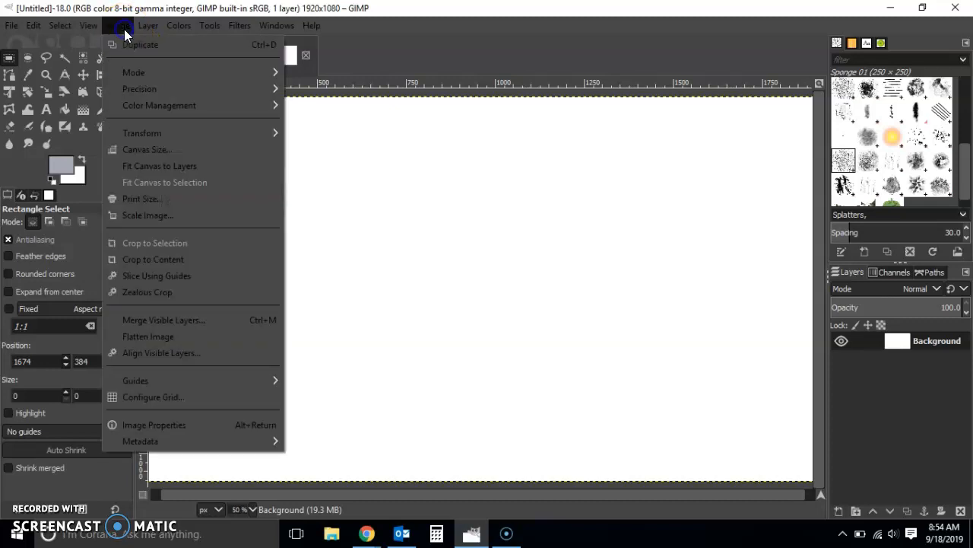
Step: Add a vertical guide at 50% of the image width
mouse_move(180, 380)
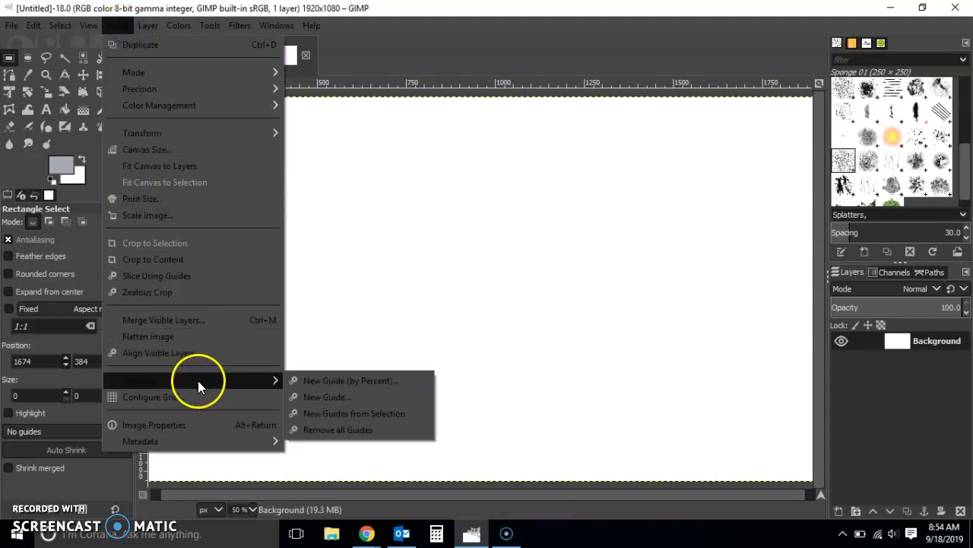
left_click(324, 382)
left_click_drag(441, 268, 394, 282)
key("Left")
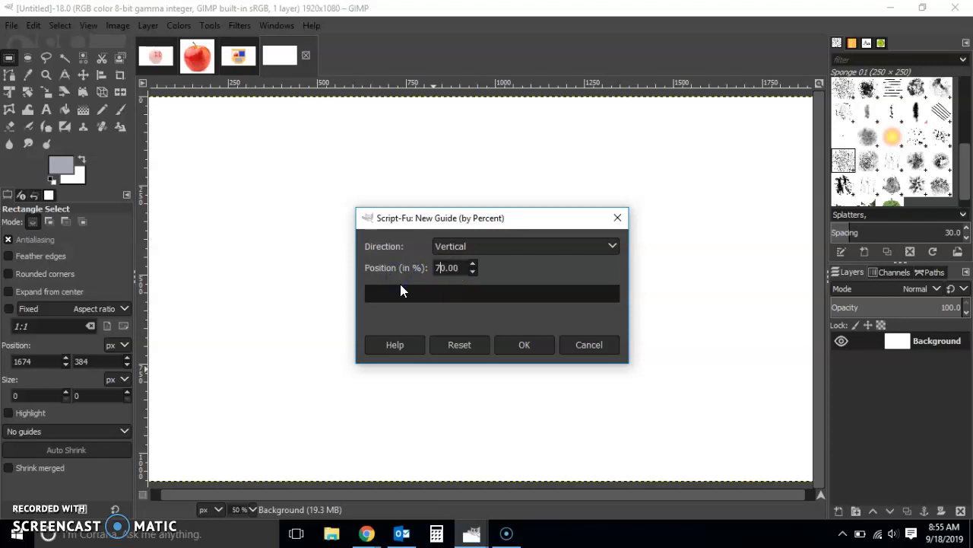
key("shift+Left")
type("5")
left_click(486, 266)
left_click(509, 346)
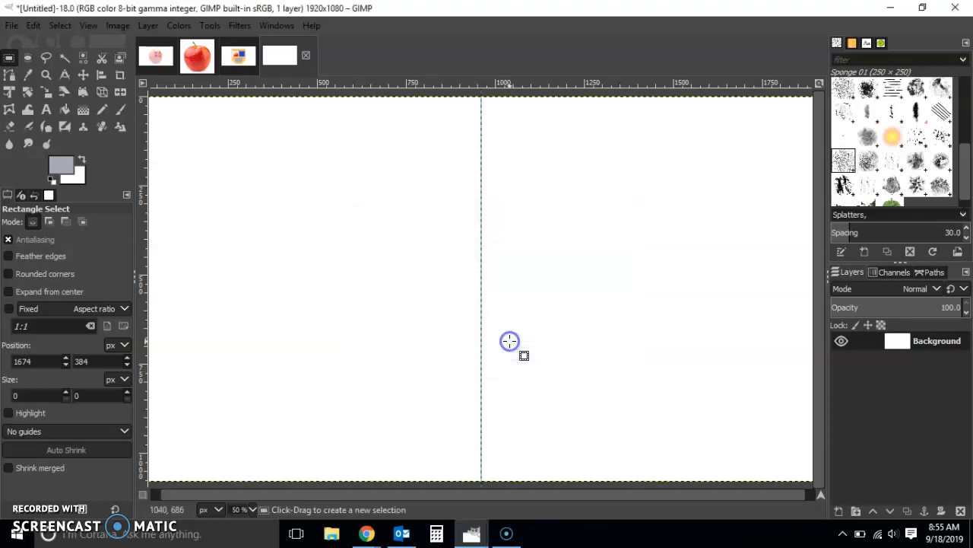
Step: Add a horizontal guide at 50% of the image height
left_click(114, 26)
mouse_move(156, 380)
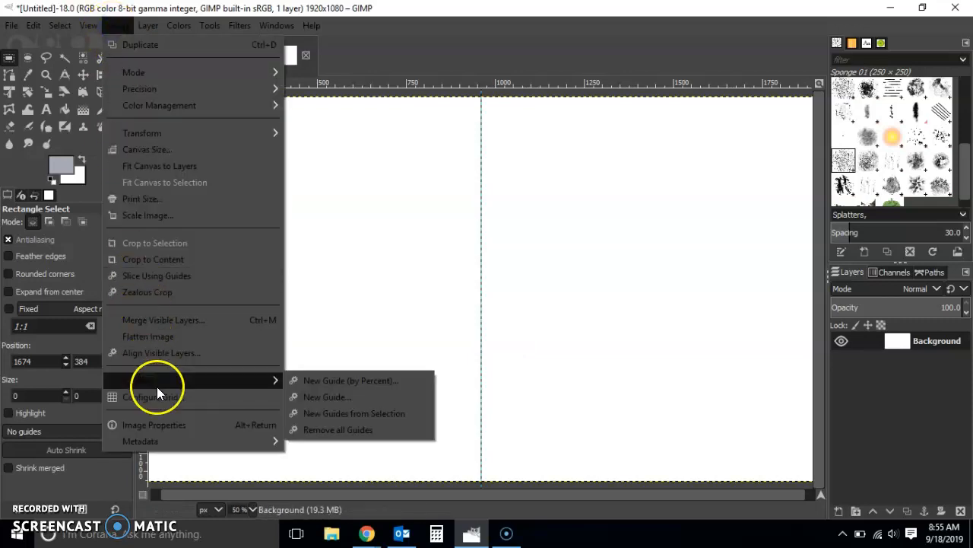
left_click(385, 386)
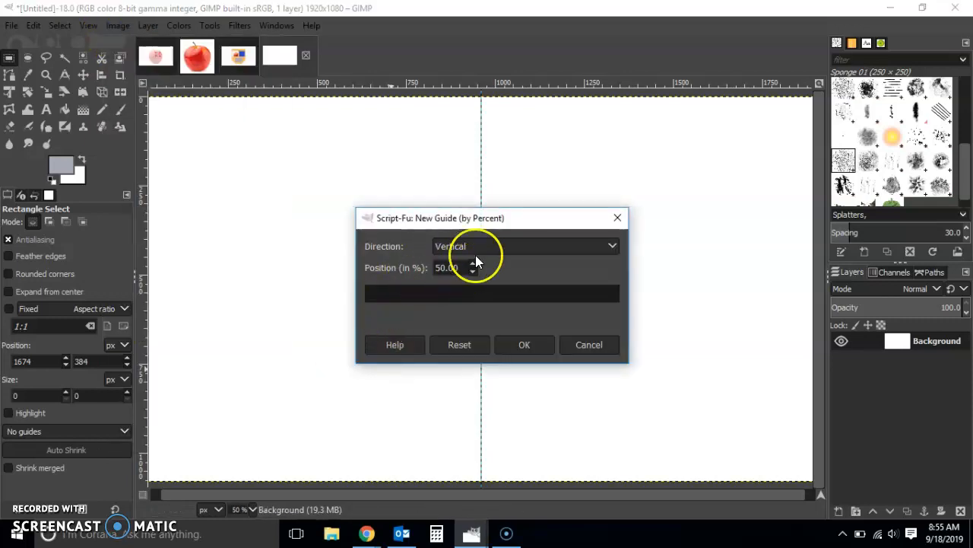
left_click(584, 248)
left_click(570, 265)
left_click(528, 346)
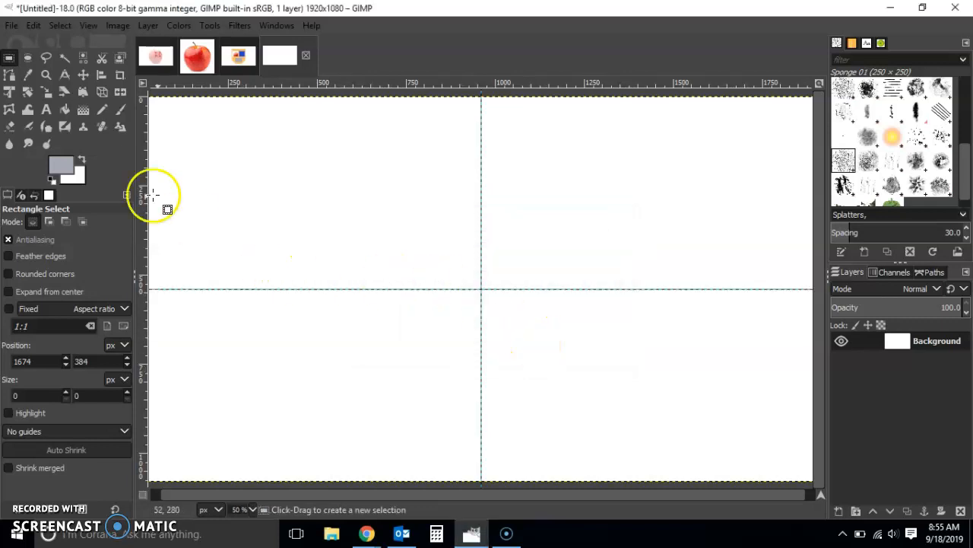
Step: Make a circular selection about 1000 × 1000 px centered on the guides' intersection, expanding from center with a fixed 1:1 aspect ratio
left_click(27, 58)
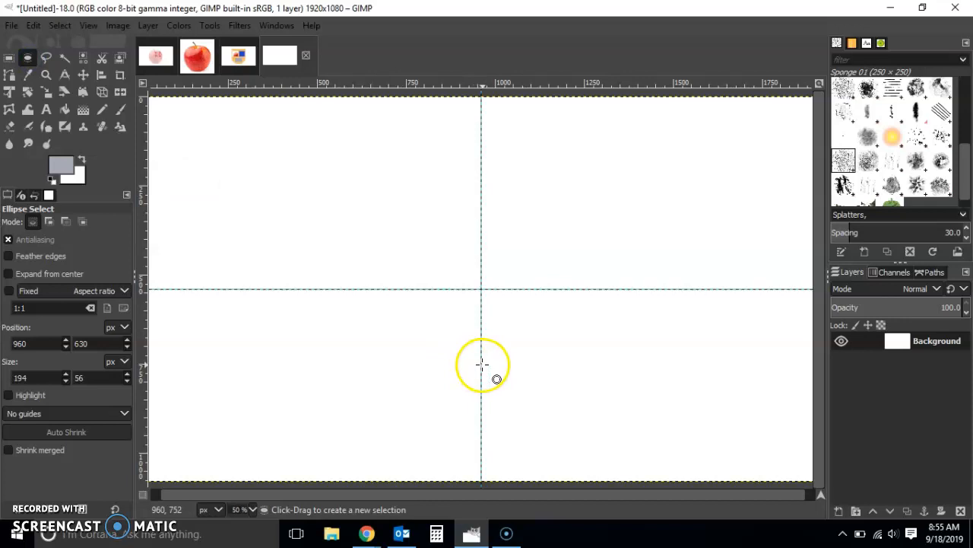
left_click(9, 273)
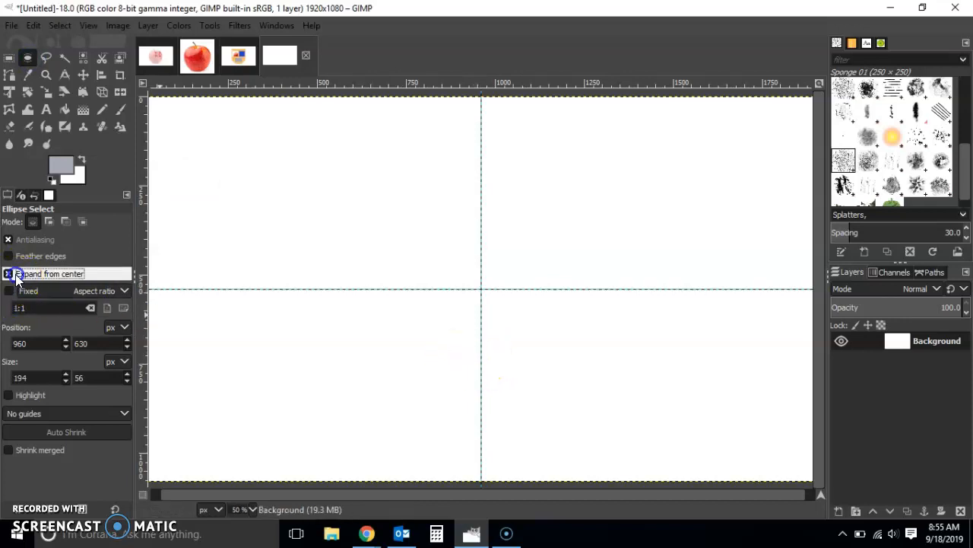
left_click(10, 292)
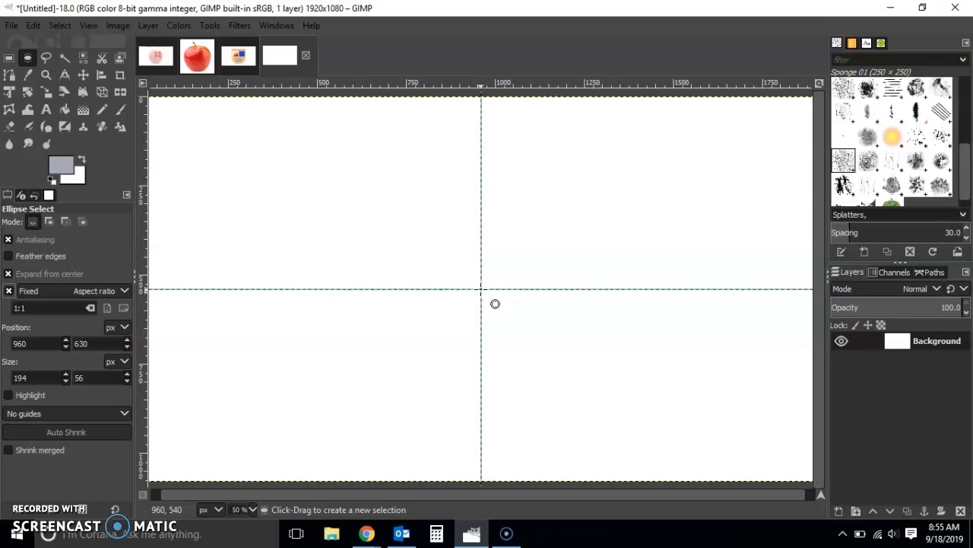
left_click_drag(481, 288, 605, 111)
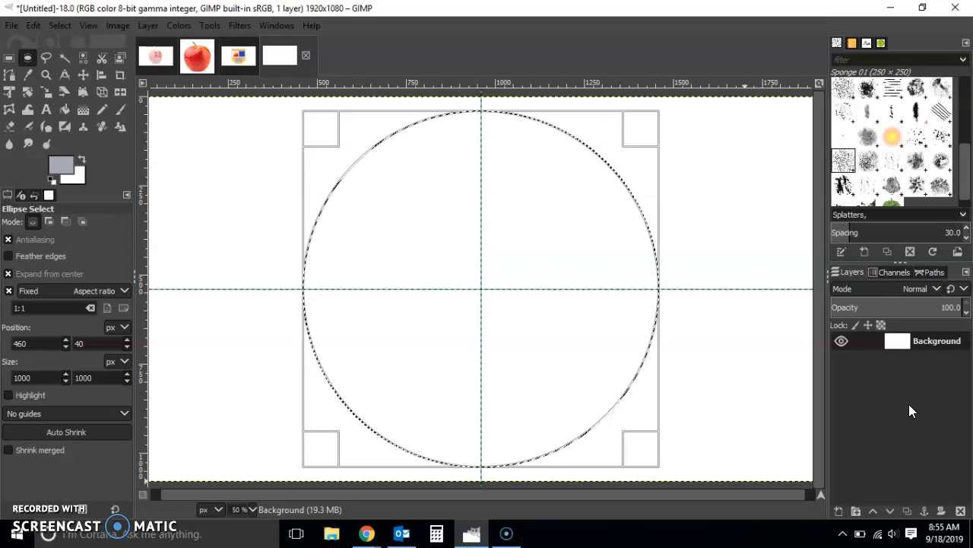
left_click(763, 244)
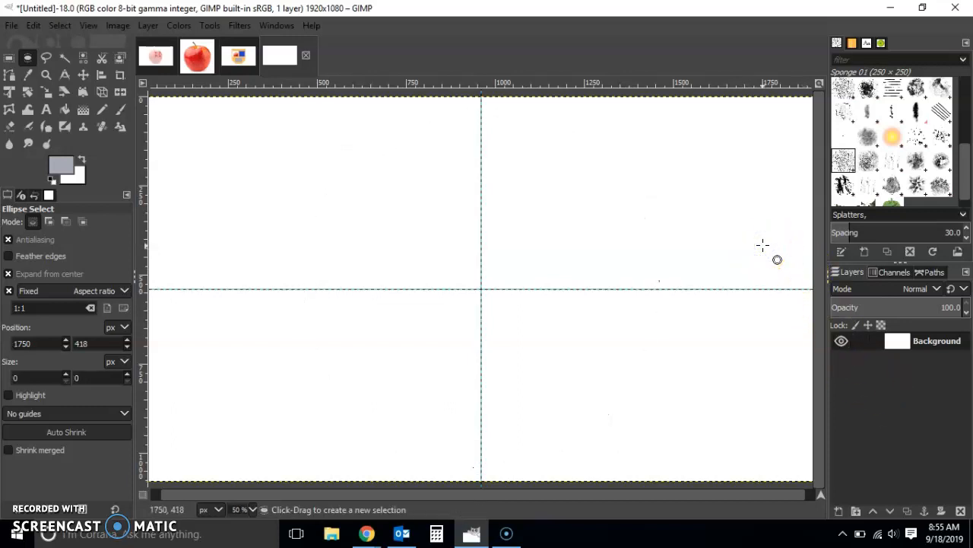
key("ctrl+z")
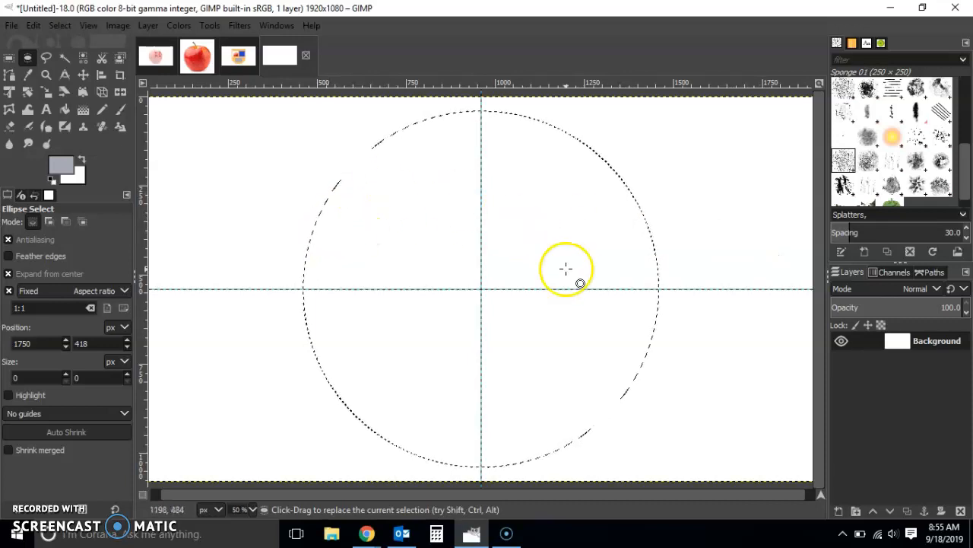
Step: Convert the circular selection to a path
left_click(45, 28)
left_click(33, 27)
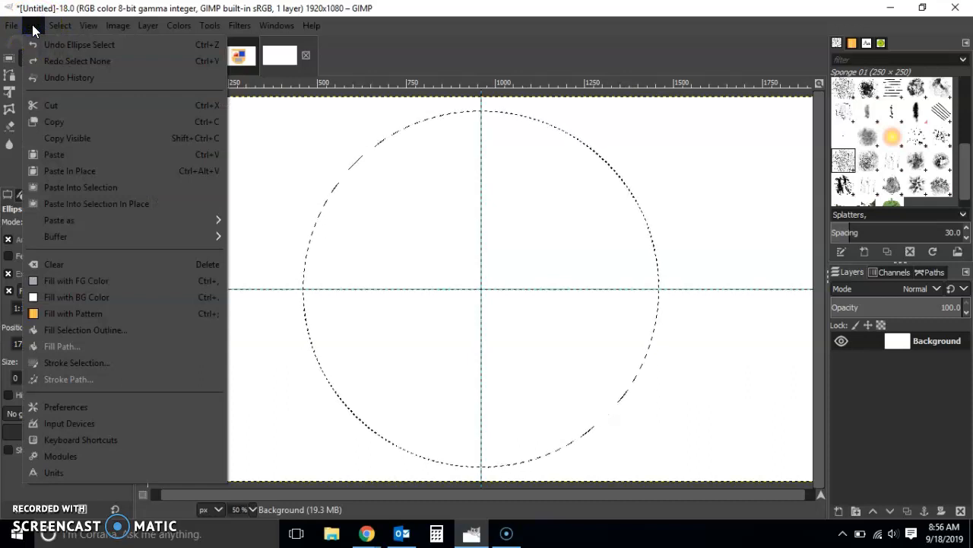
left_click(48, 27)
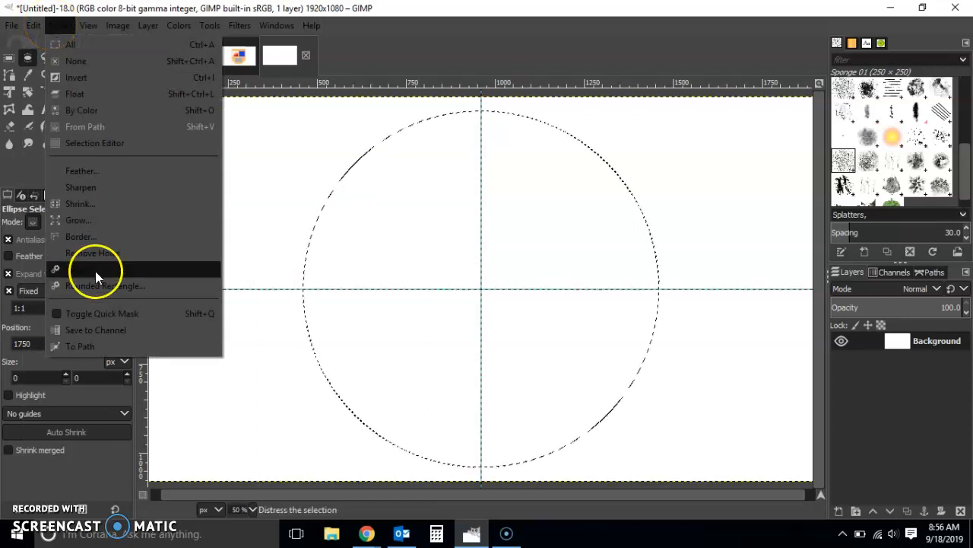
left_click(98, 345)
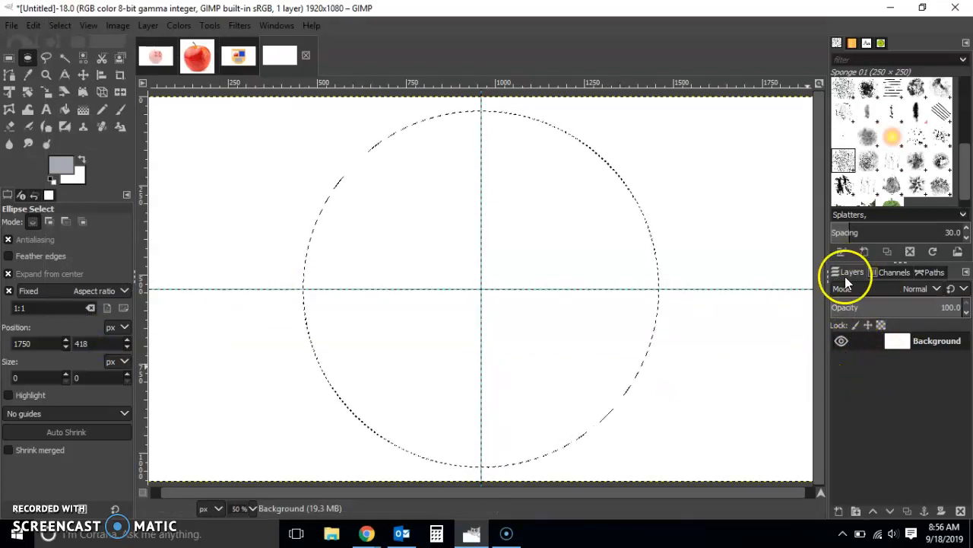
Step: Check the circular path in the paths list, toggle its visibility on and off, and return to the layers list
left_click(886, 272)
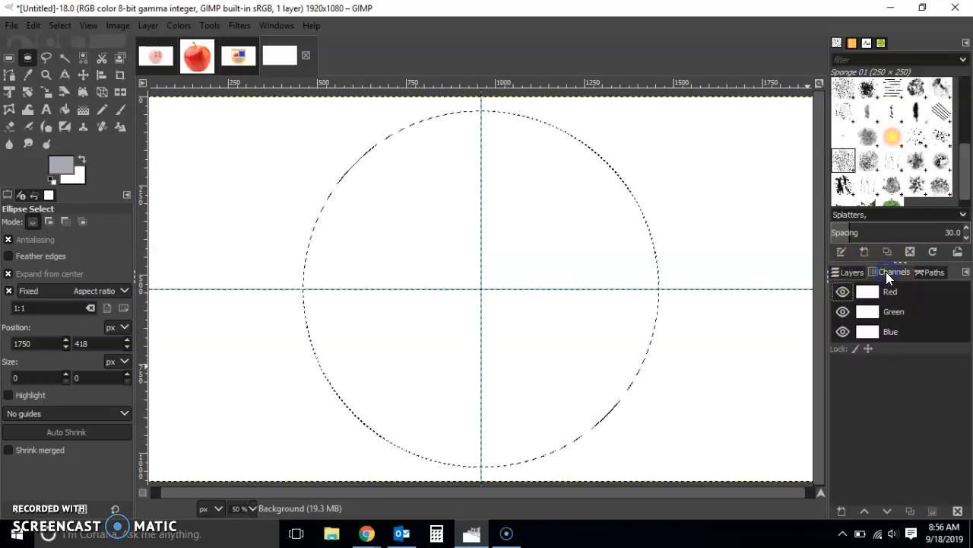
left_click(851, 273)
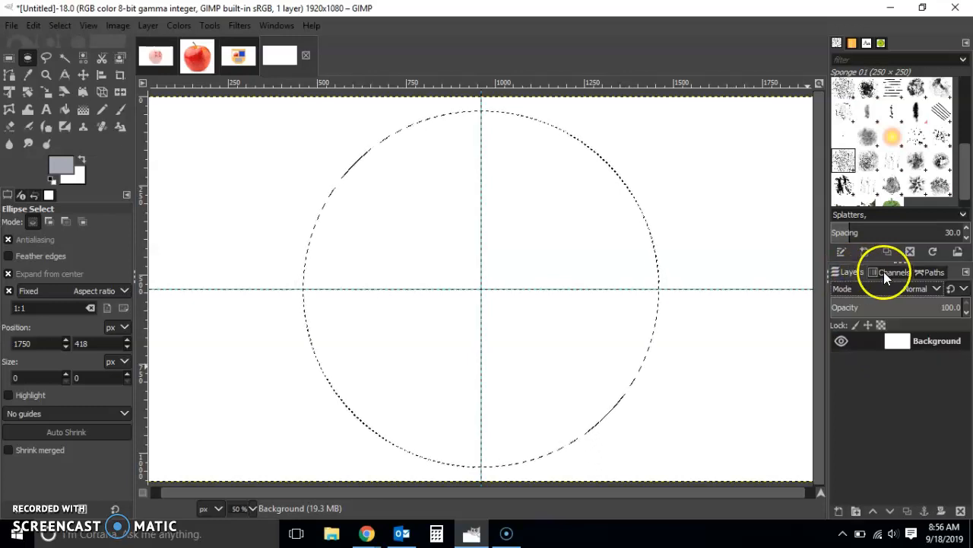
left_click(934, 273)
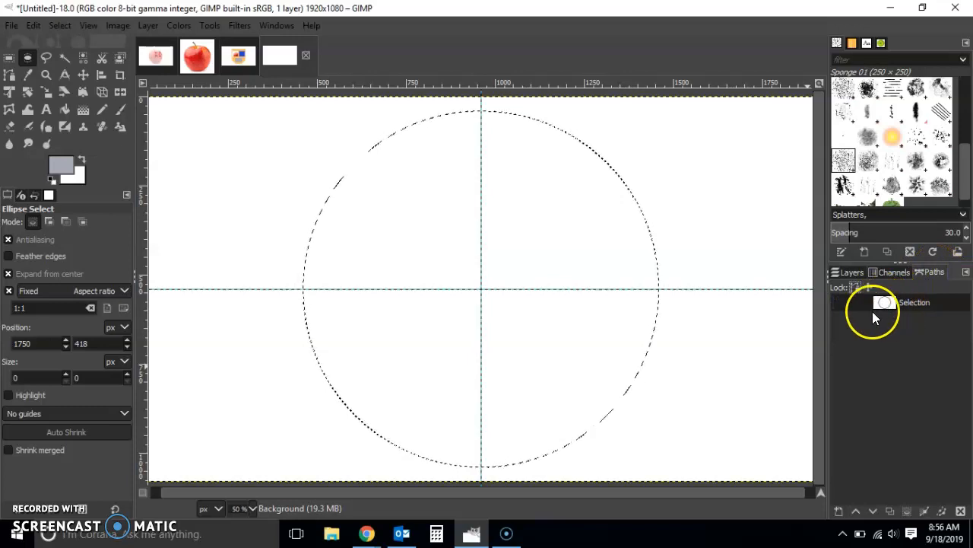
left_click(844, 301)
left_click(844, 301)
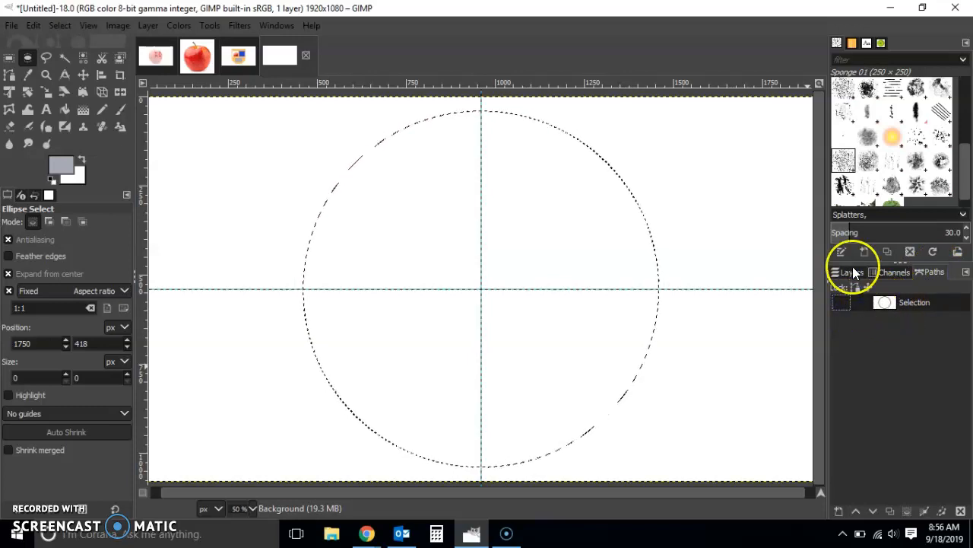
left_click(850, 272)
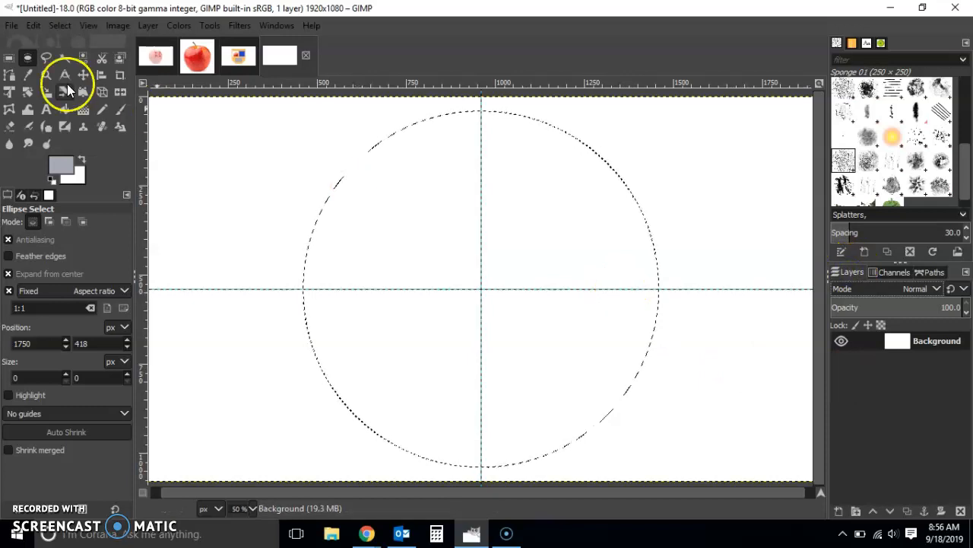
Step: Deselect the circle, briefly show and hide its path on the canvas, and return to the layers list
left_click(10, 61)
left_click(195, 155)
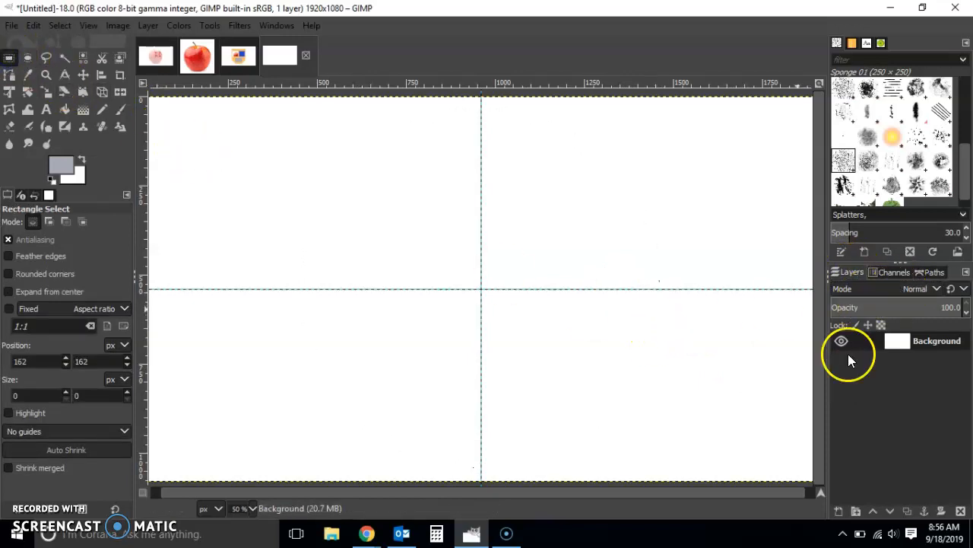
left_click(935, 272)
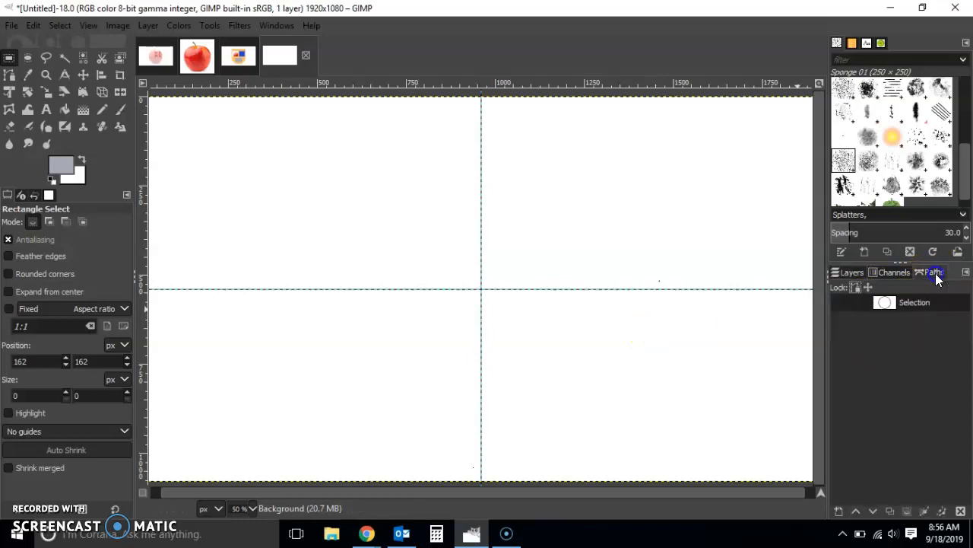
left_click(842, 302)
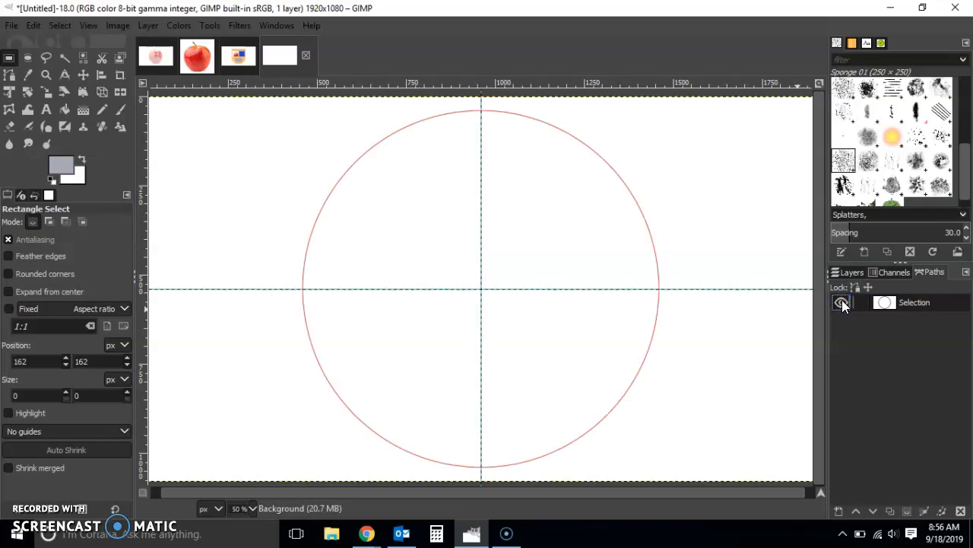
left_click(842, 302)
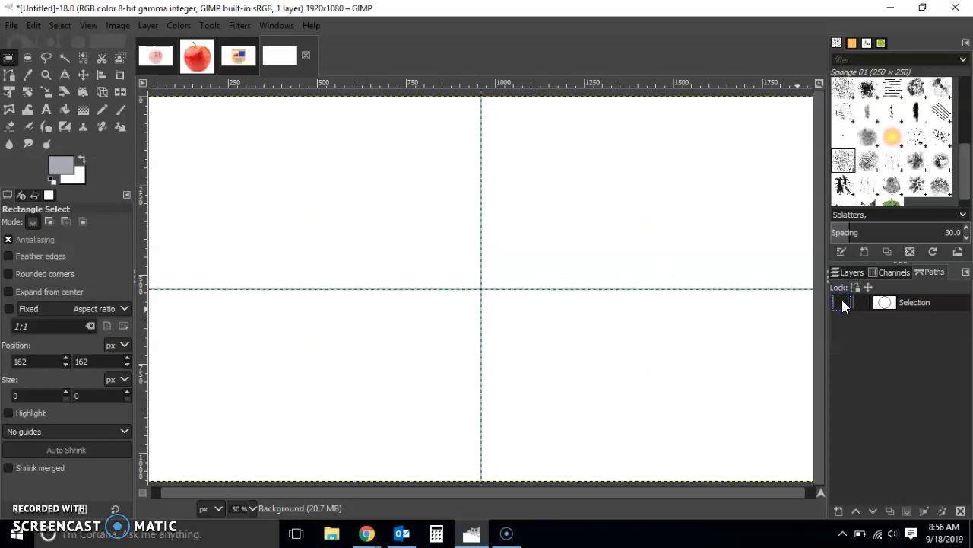
left_click(855, 271)
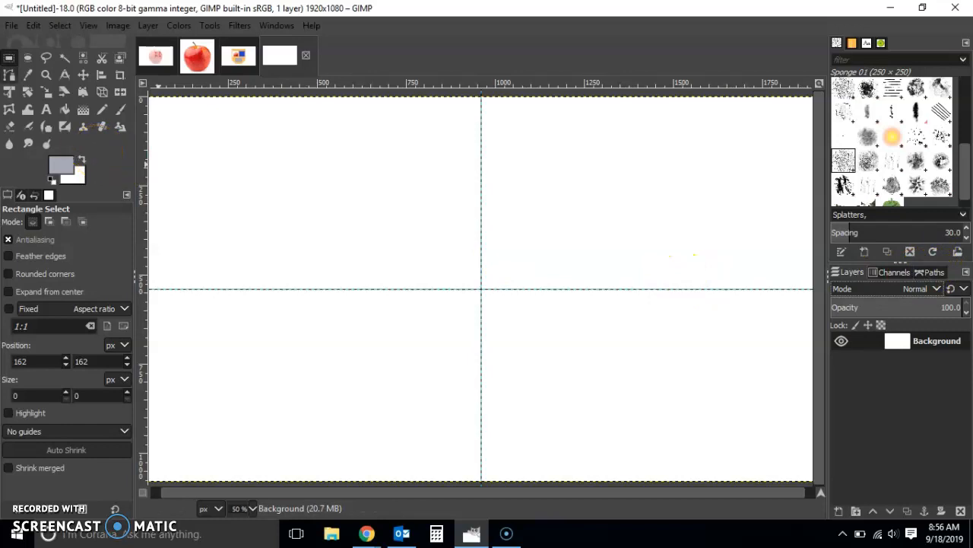
Step: Add the black text "Text at the bottom" in a box about 738 × 142 px in the canvas's upper-left area
left_click(47, 109)
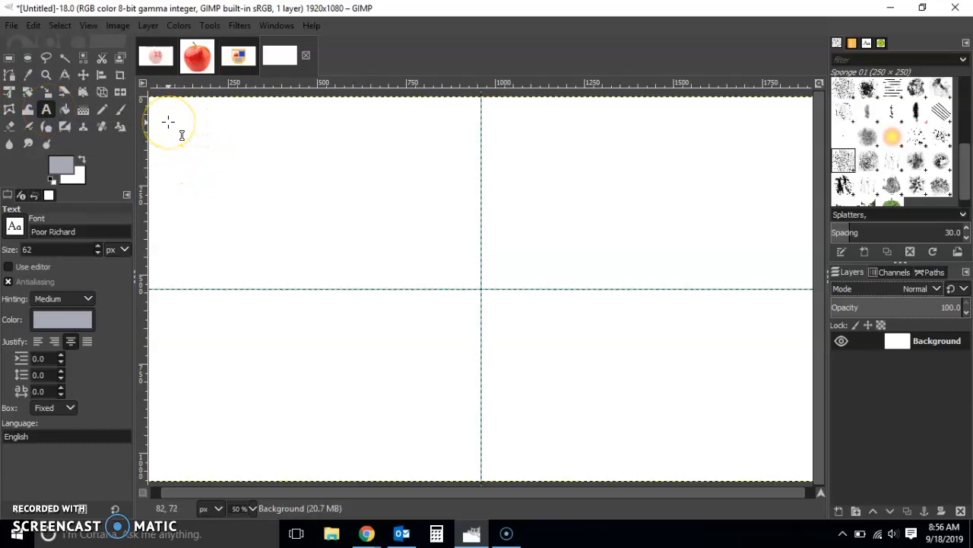
left_click(52, 178)
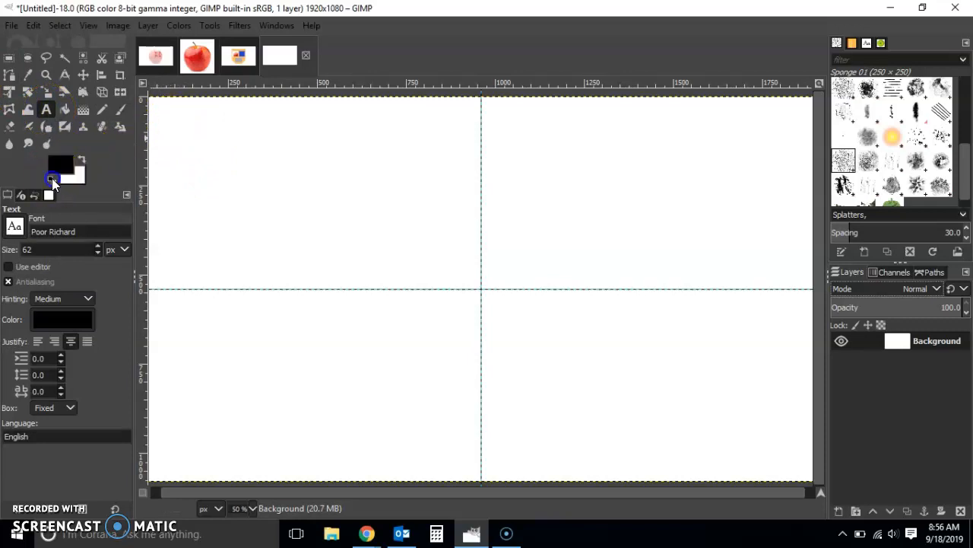
left_click_drag(160, 107, 424, 157)
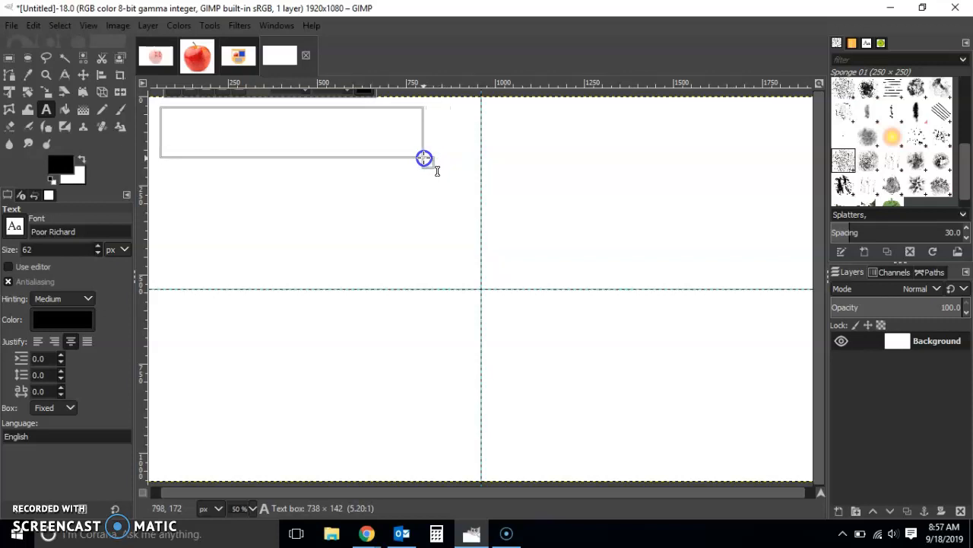
left_click_drag(424, 157, 423, 158)
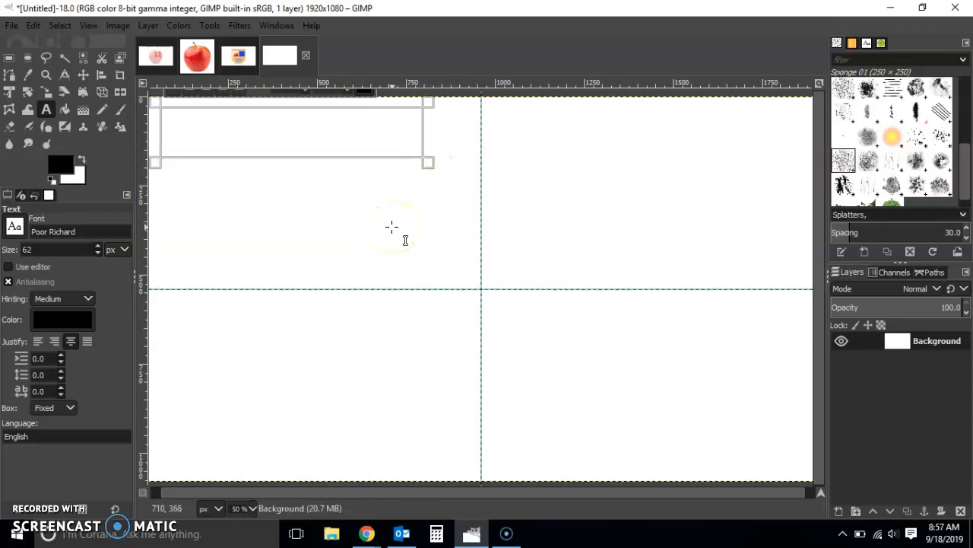
type("T")
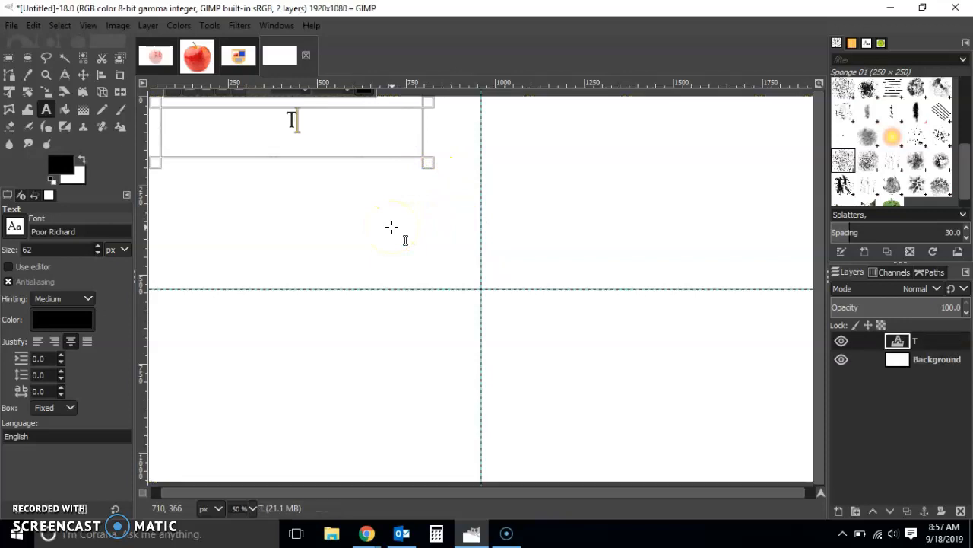
type("ext at")
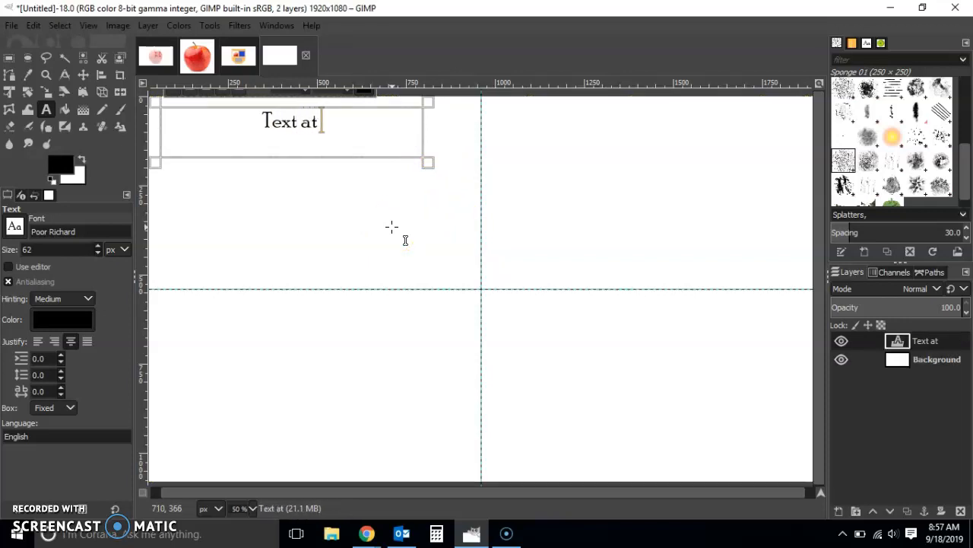
type(" the bottom")
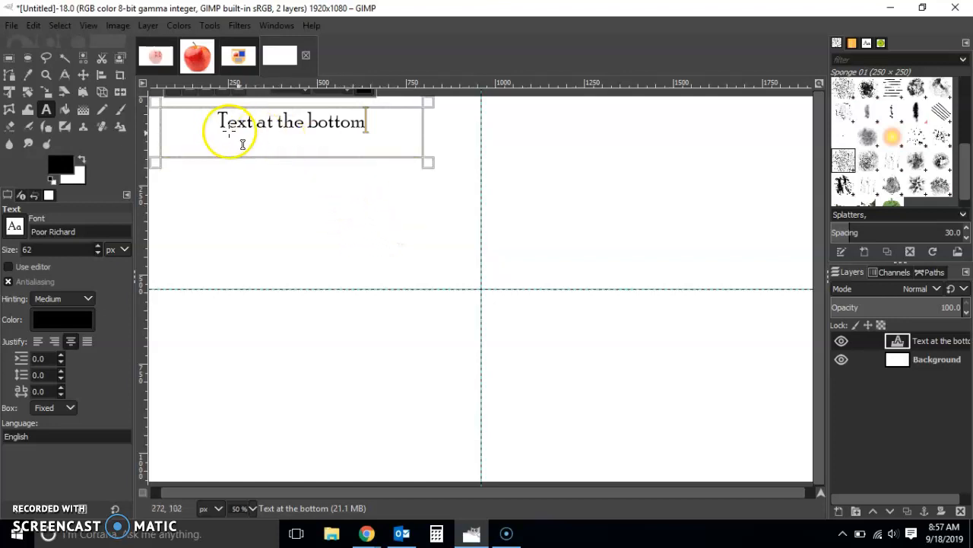
left_click(932, 345)
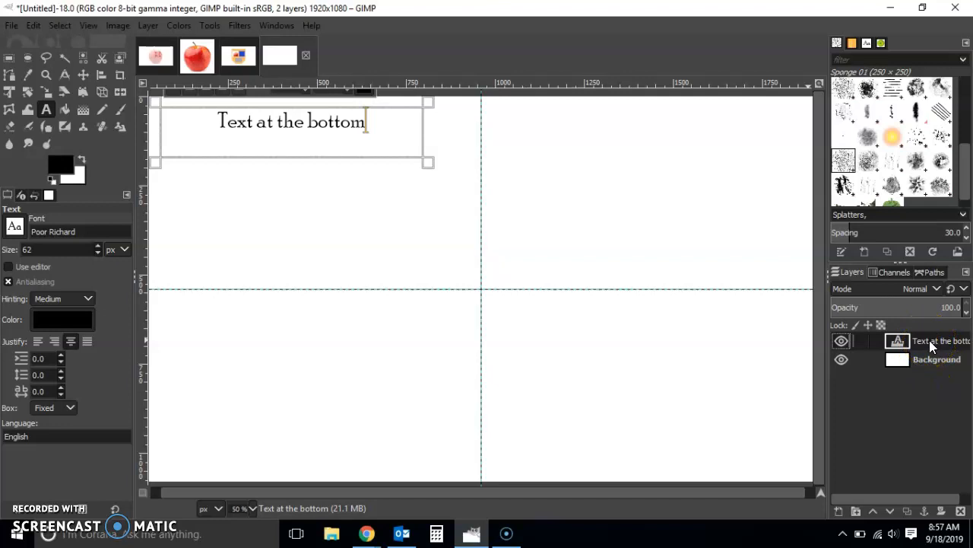
left_click(931, 342)
left_click(738, 367)
left_click(424, 224)
left_click(284, 128)
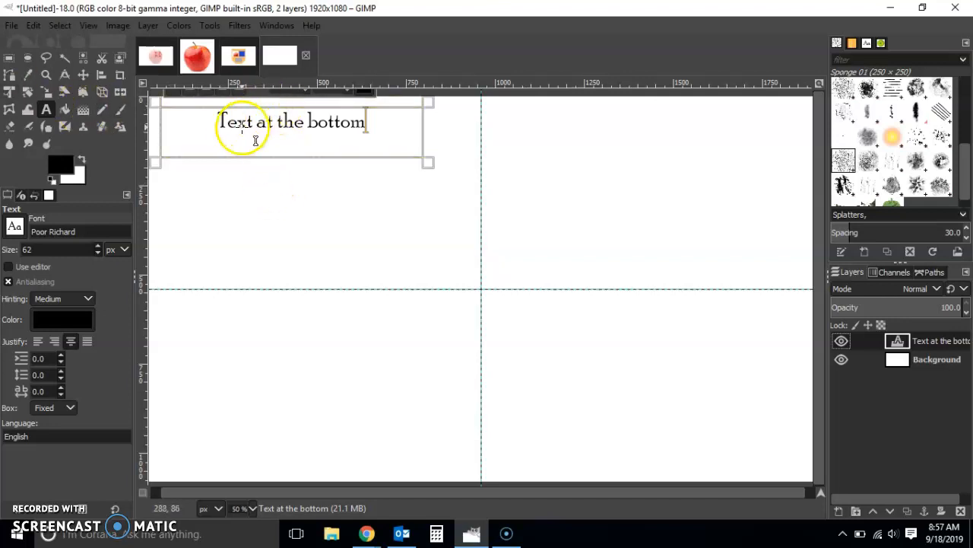
Step: Try scaling the "Text at the bottom" layer up to about 1794 × 345 px, and undo the scaling
left_click(51, 93)
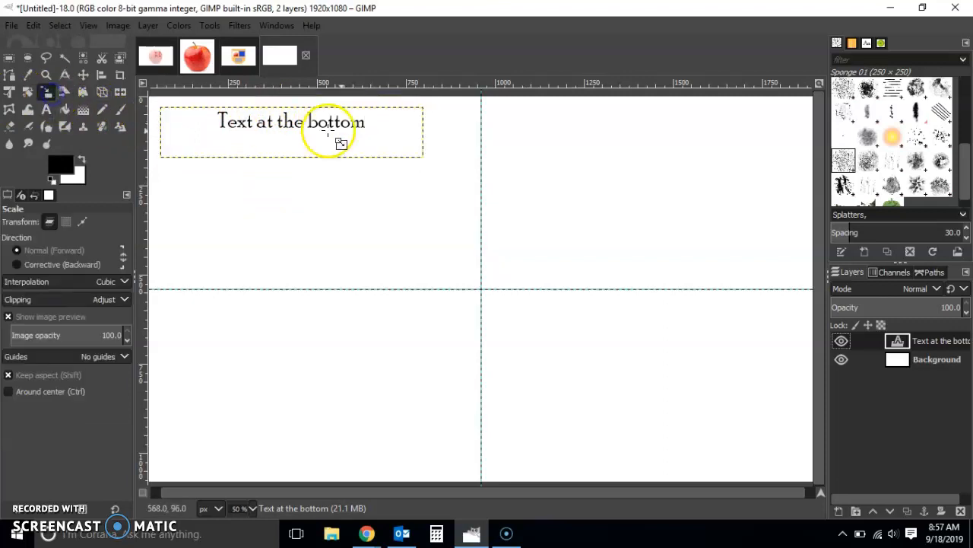
left_click_drag(428, 157, 770, 295)
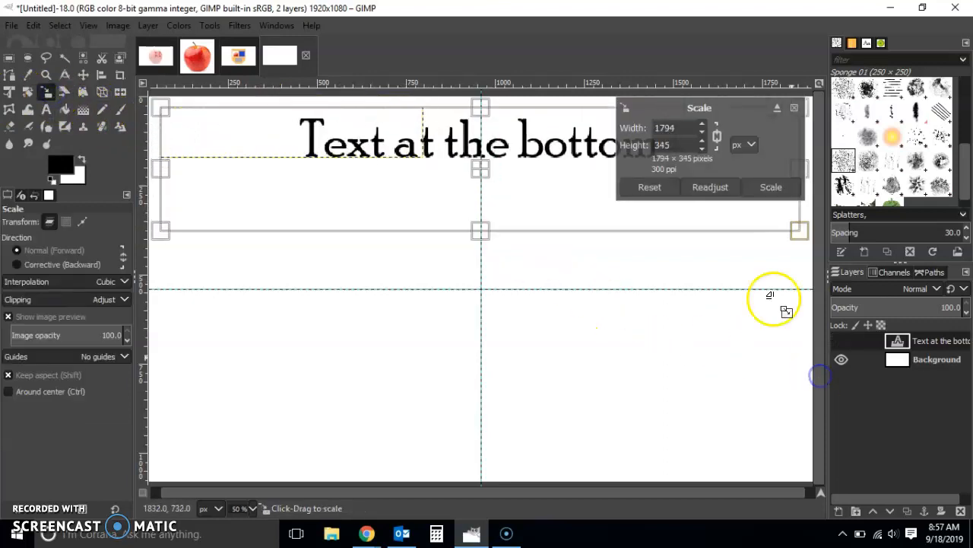
left_click(771, 189)
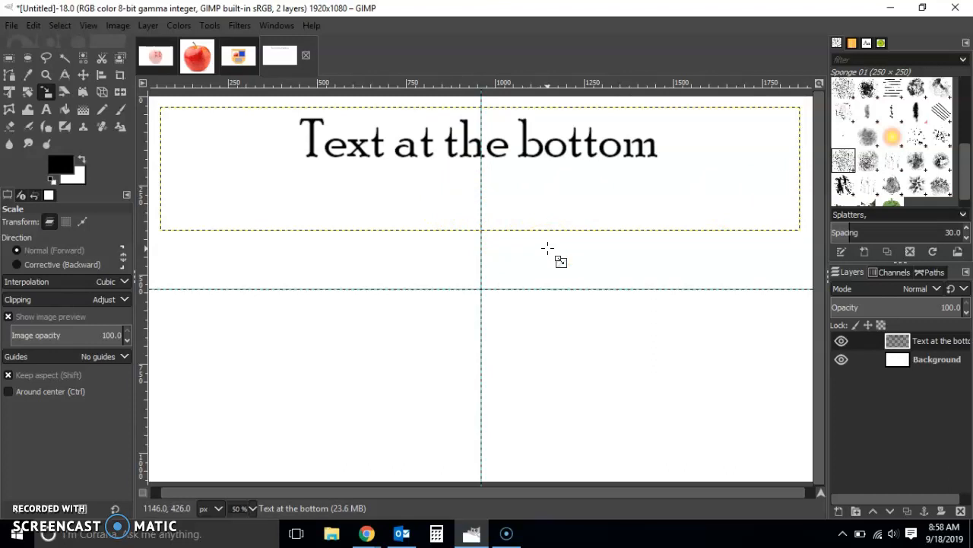
key("ctrl+z")
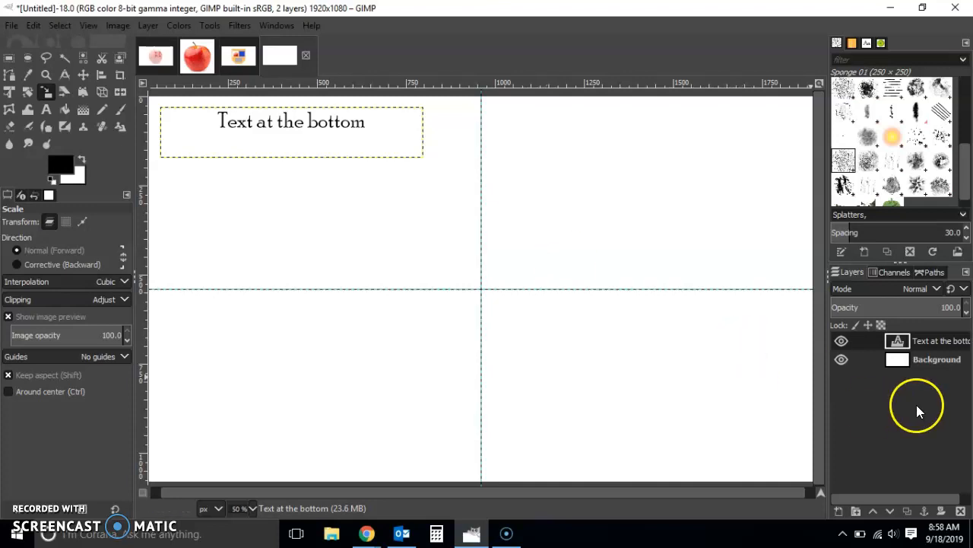
Step: Make the circular path visible on the canvas and return to the layers list with the text layer selected
left_click(940, 359)
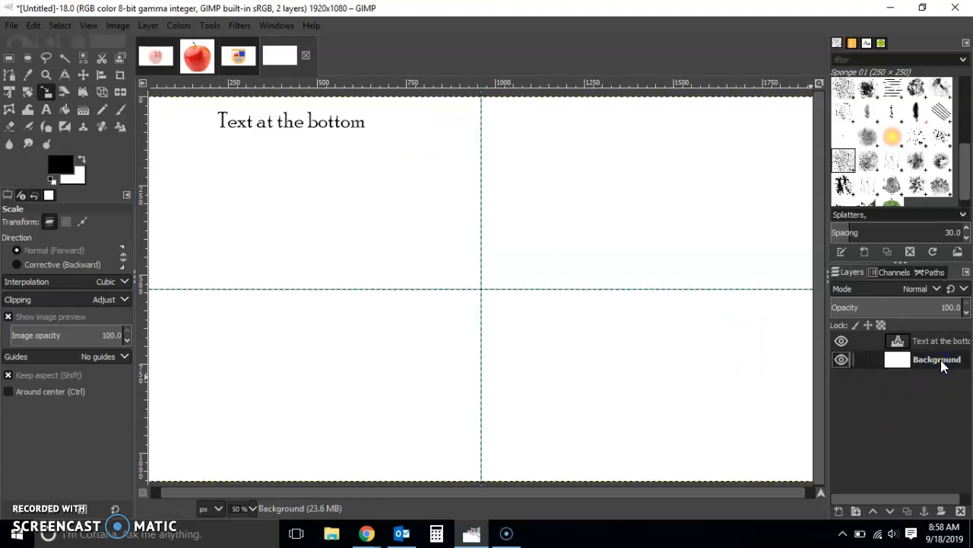
left_click(927, 338)
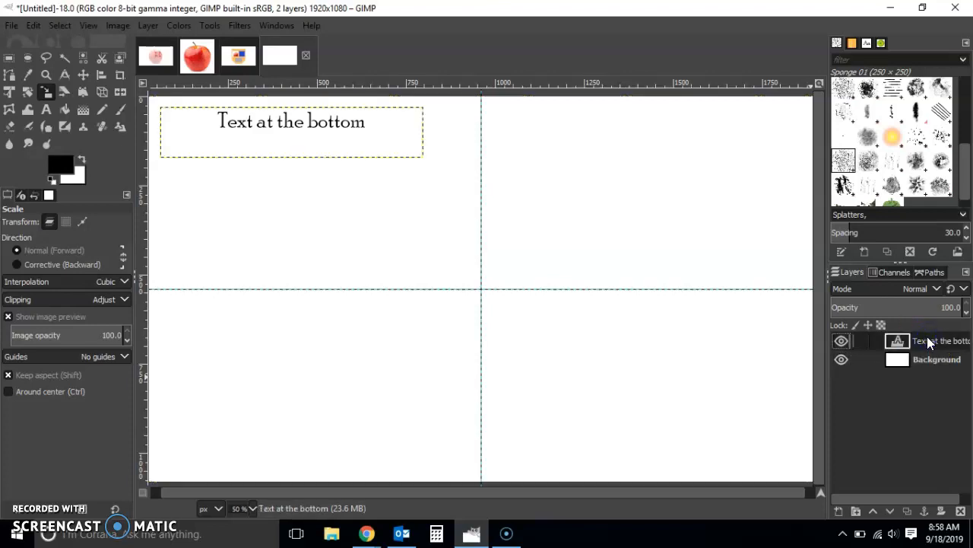
left_click(932, 272)
left_click(839, 302)
left_click(854, 272)
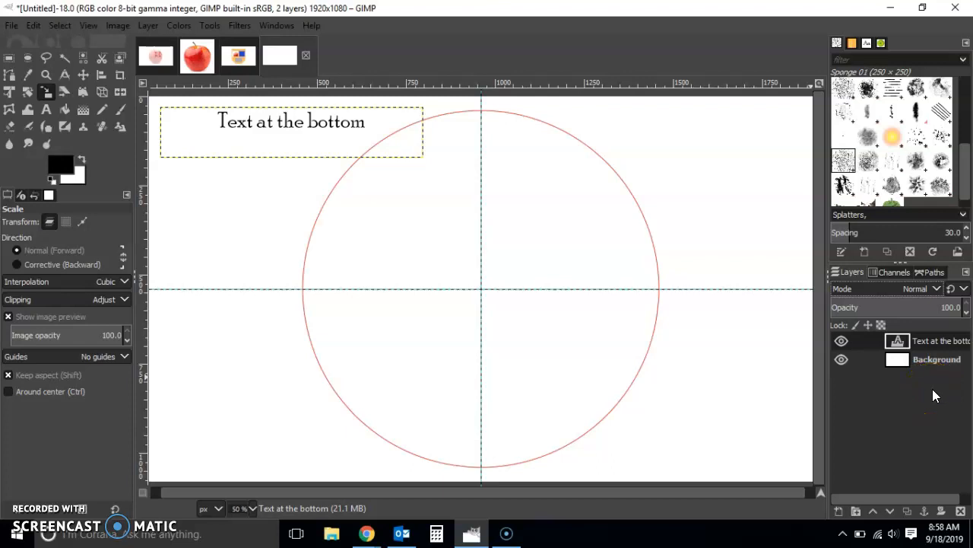
left_click(929, 273)
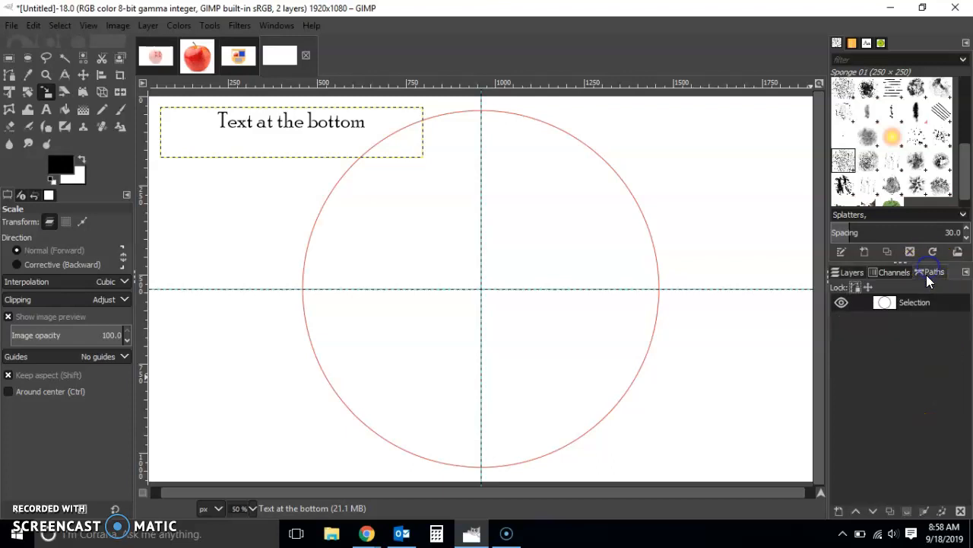
left_click(848, 273)
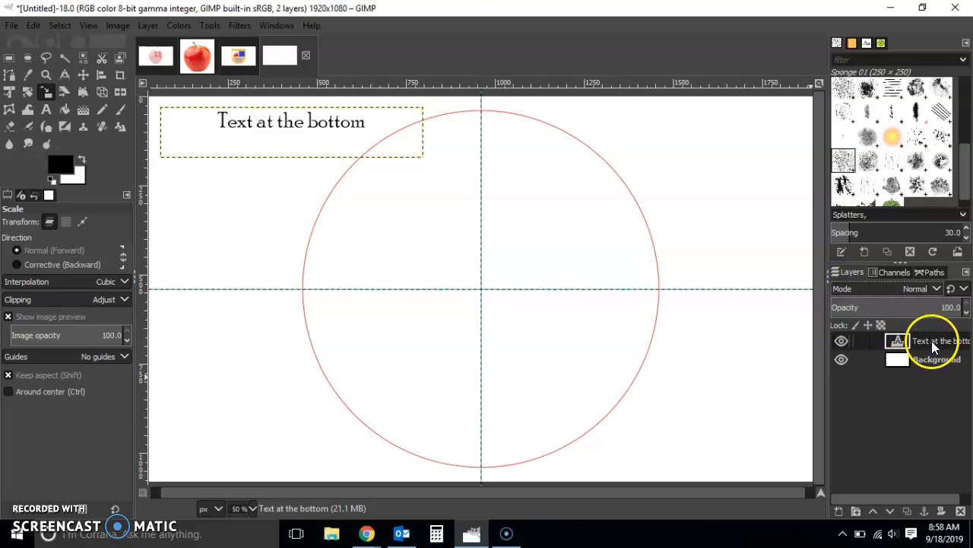
Step: Run Text along Path on the text layer using the circular path, and hide the original text with Background active
right_click(934, 347)
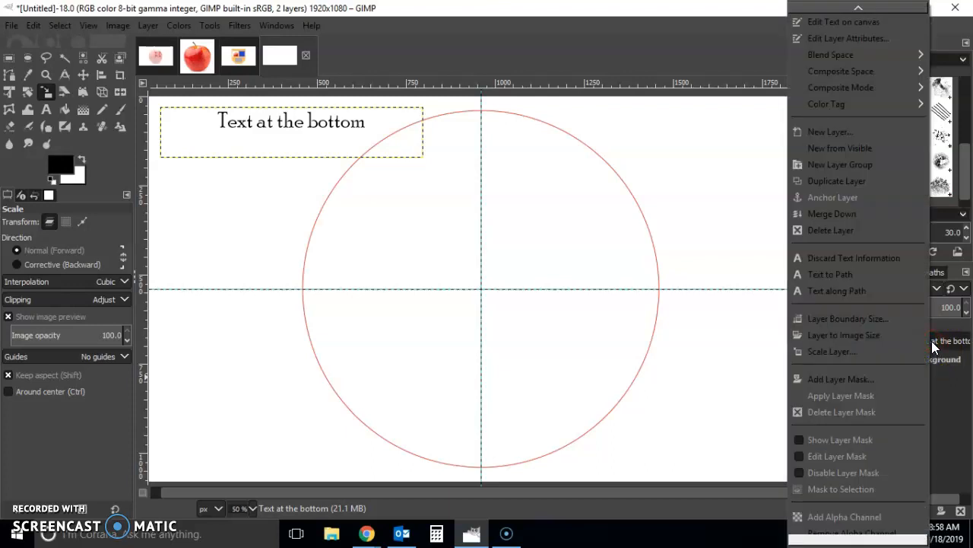
left_click(874, 292)
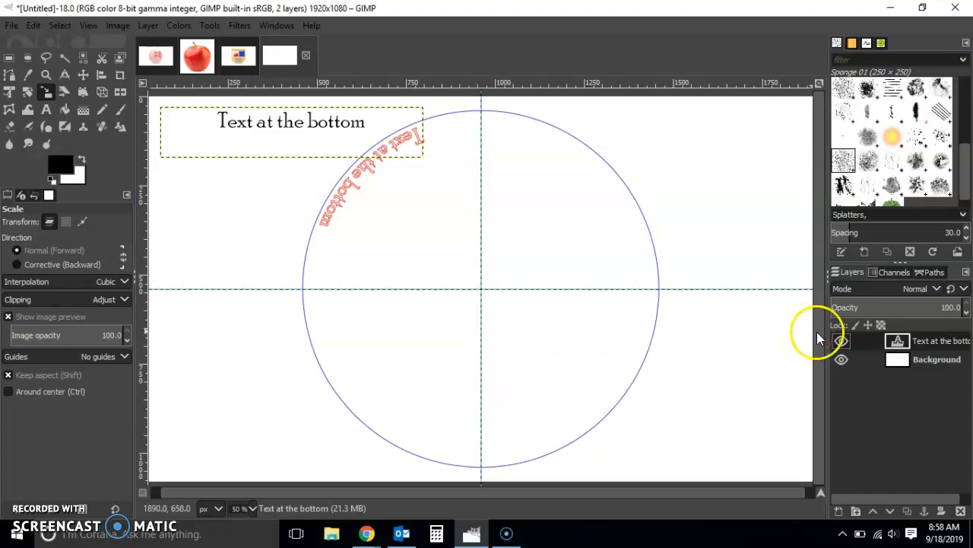
left_click(841, 341)
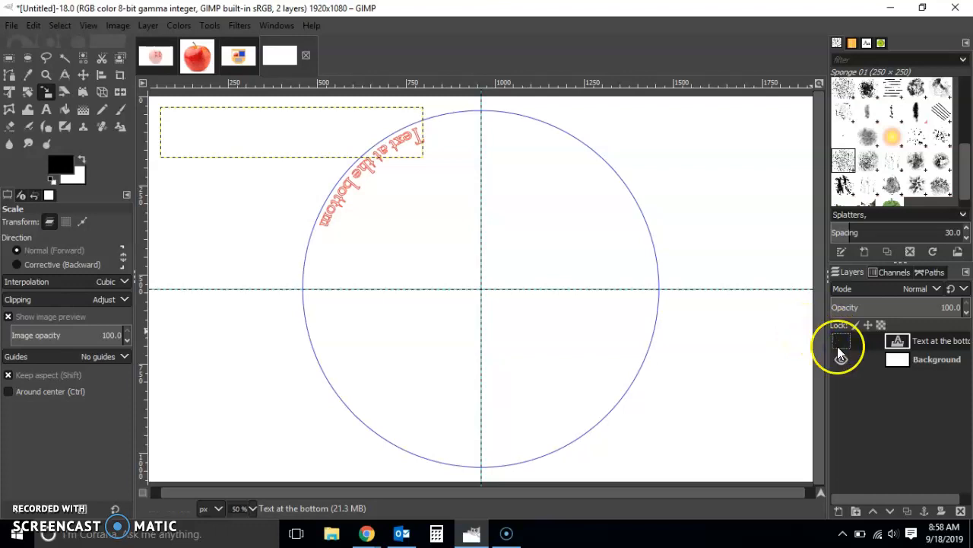
left_click(924, 363)
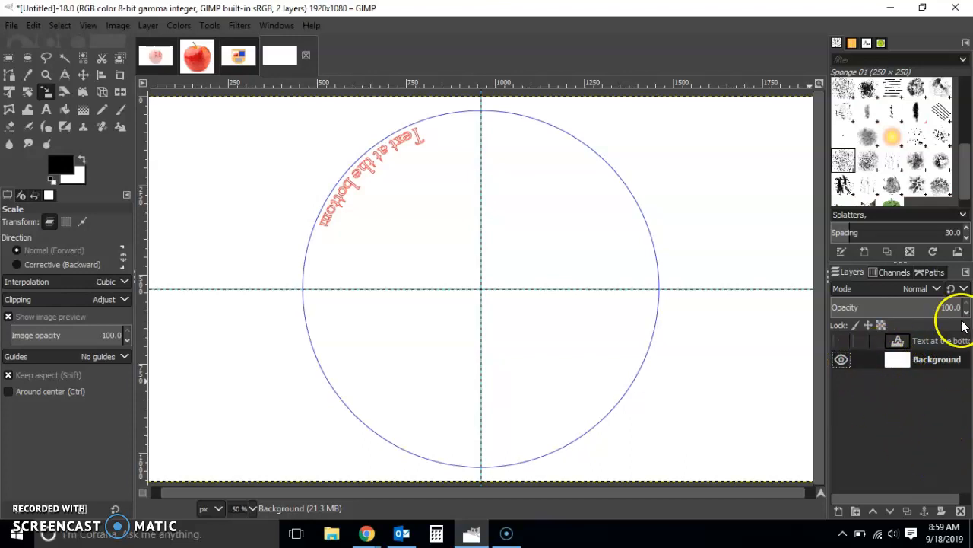
Step: Convert the curved "Text at the bottom" path to a selection
left_click(934, 273)
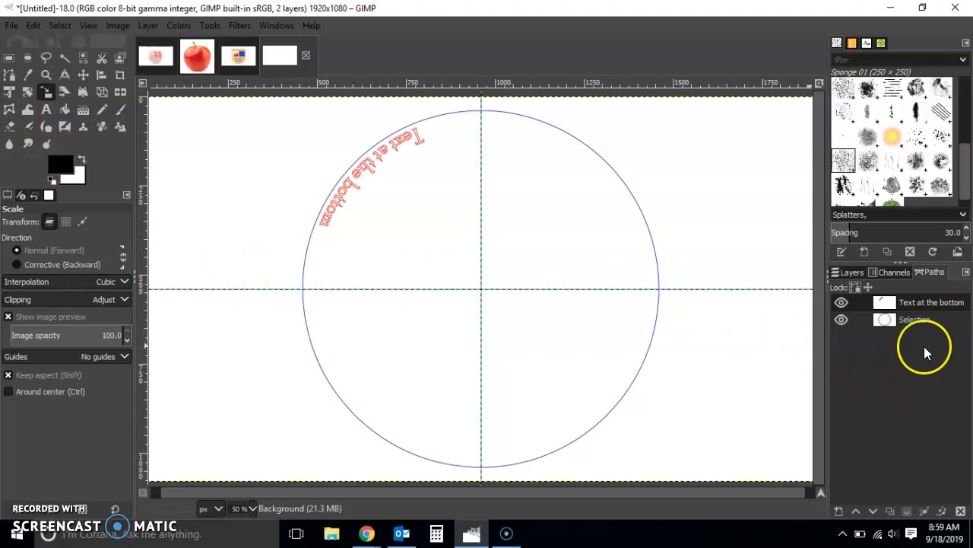
right_click(920, 303)
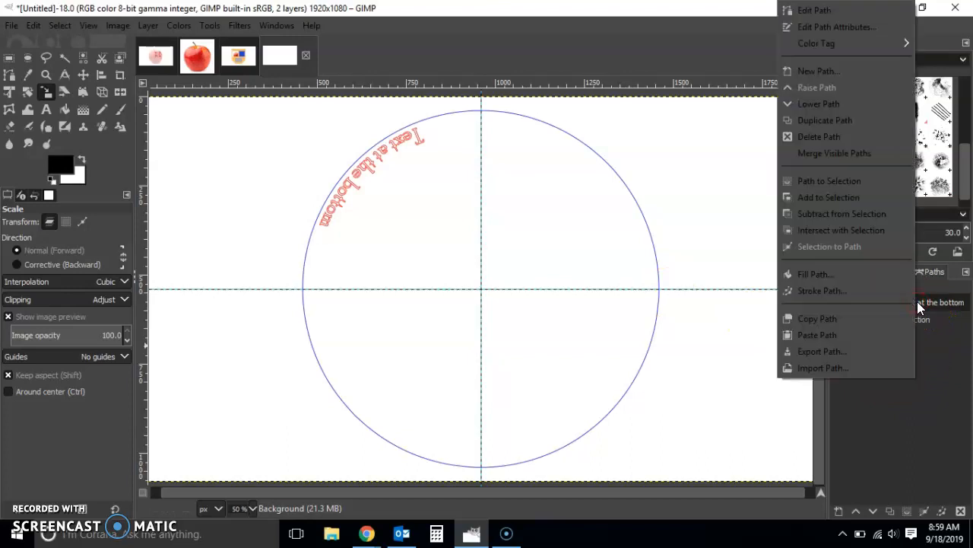
left_click(850, 184)
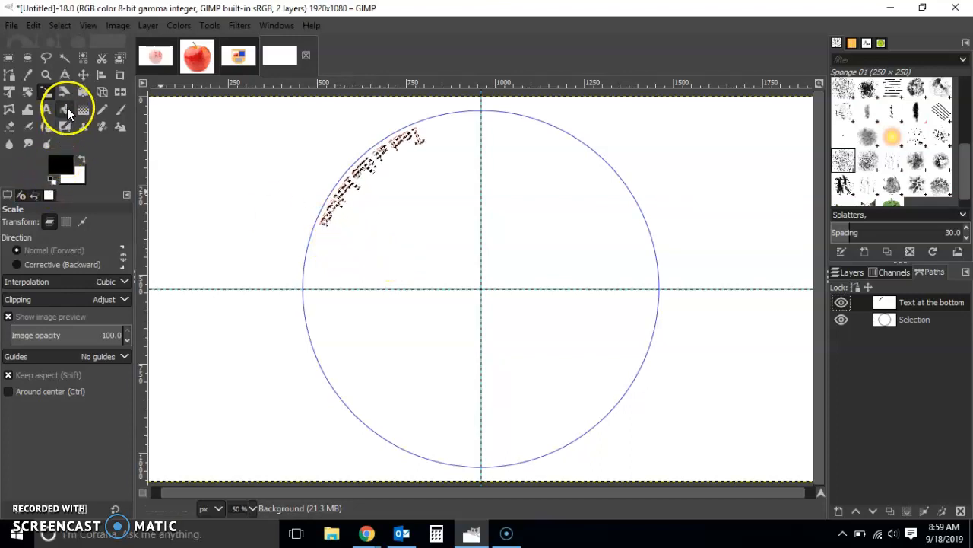
Step: Create a new 1920 × 1080 px transparent layer named "BottomText" above Background
left_click(66, 108)
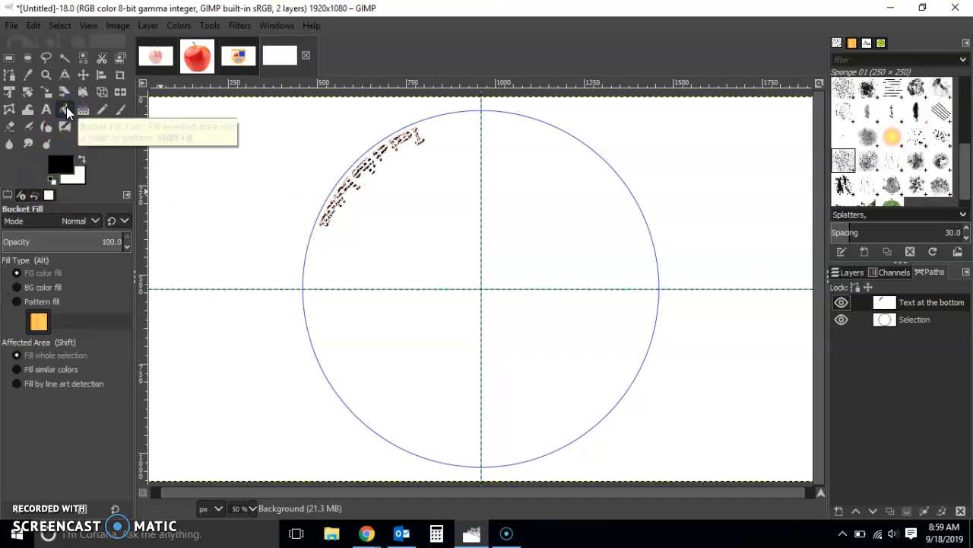
left_click(848, 275)
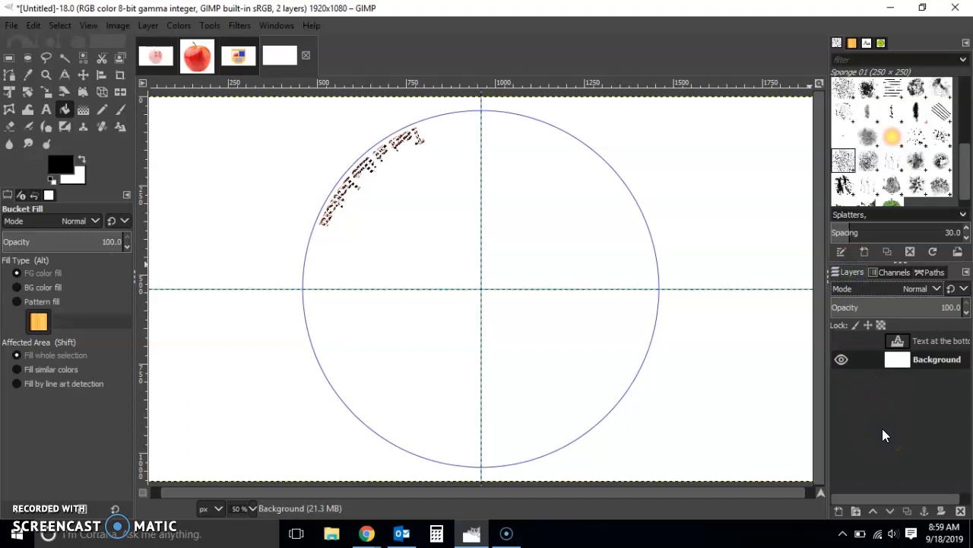
key("ctrl+shift+n")
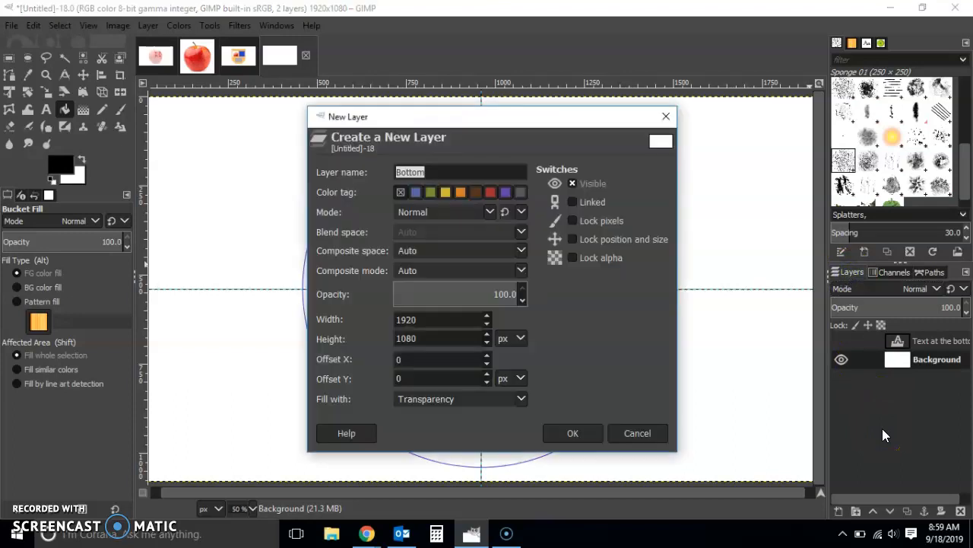
type("Text")
left_click(553, 432)
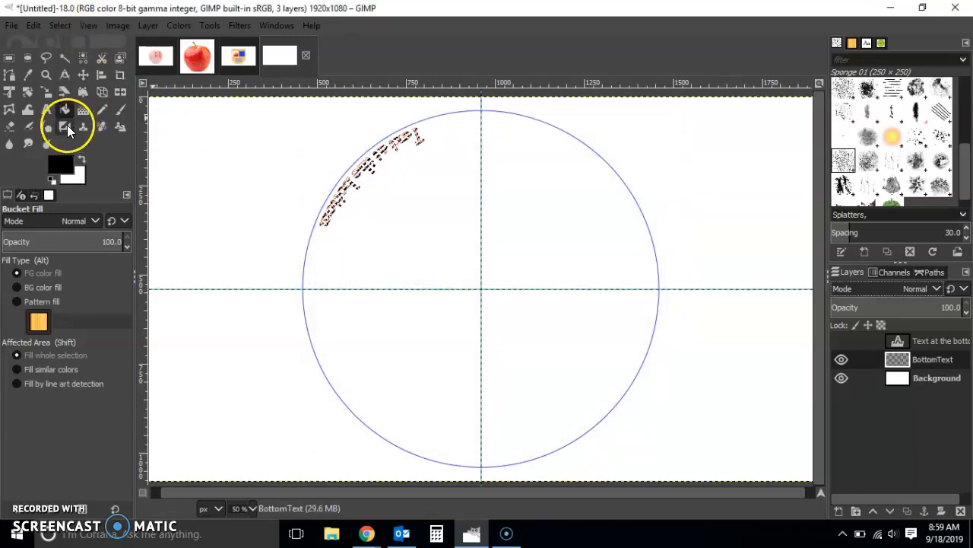
Step: Fill the curved text selection on the BottomText layer with the black foreground color
left_click(61, 27)
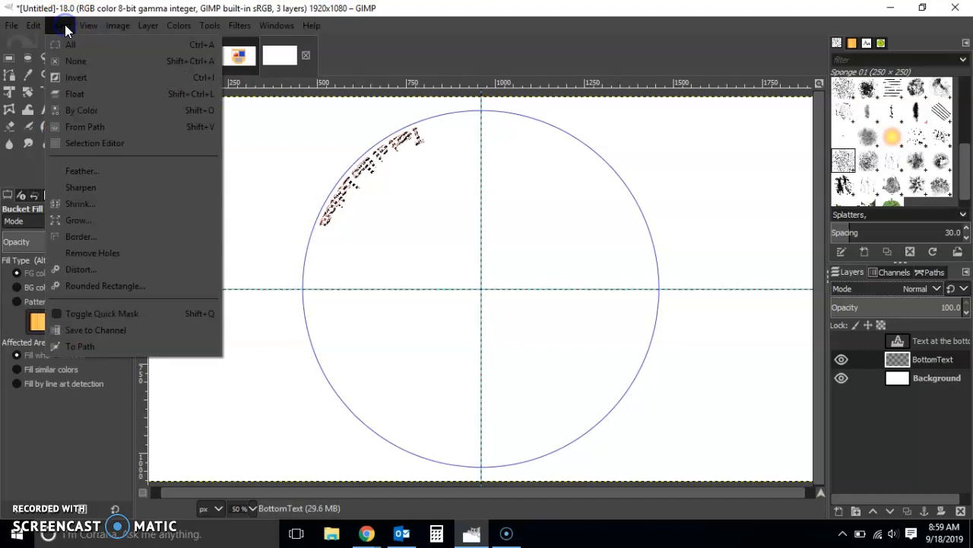
mouse_move(38, 27)
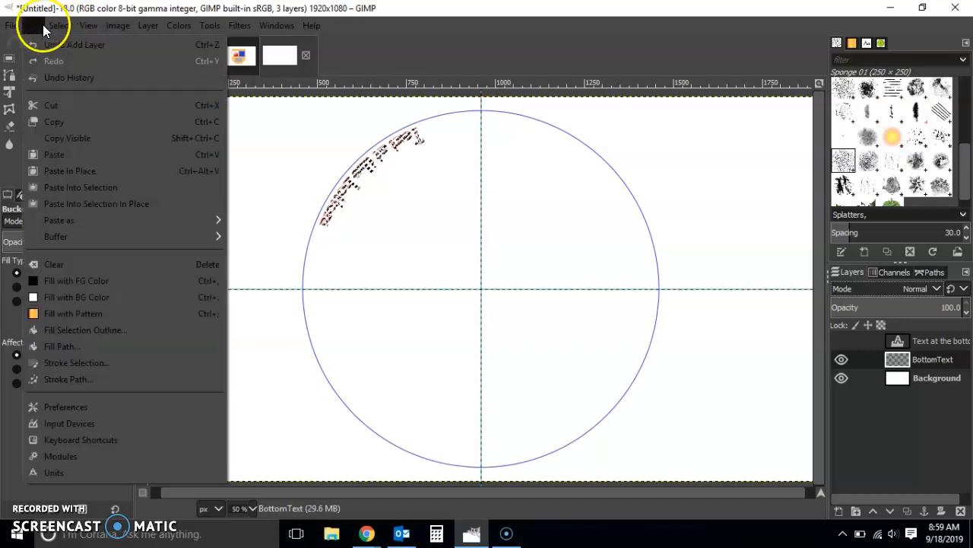
left_click(65, 284)
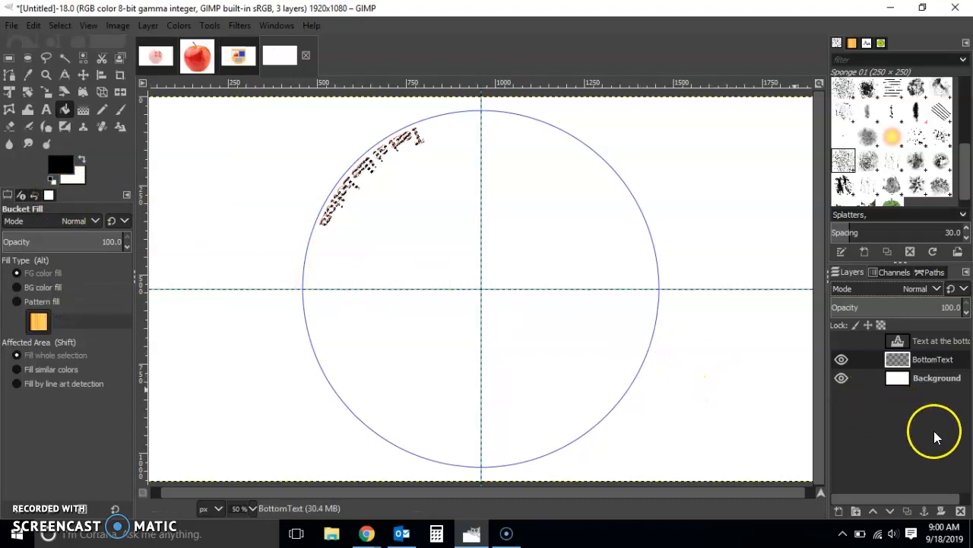
Step: Hide both paths and deselect the curved text, leaving only the circular path shown again, and return to the layers list
left_click(929, 272)
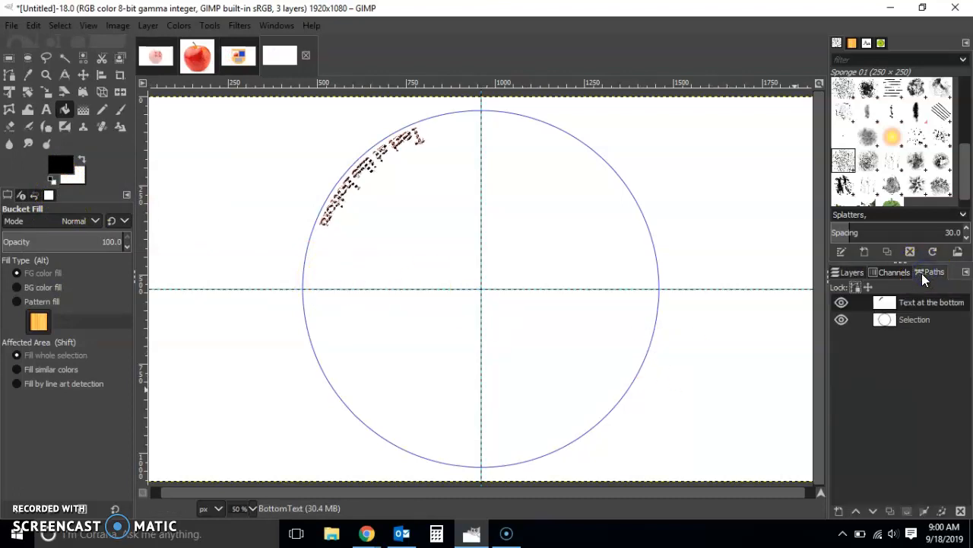
left_click(843, 320)
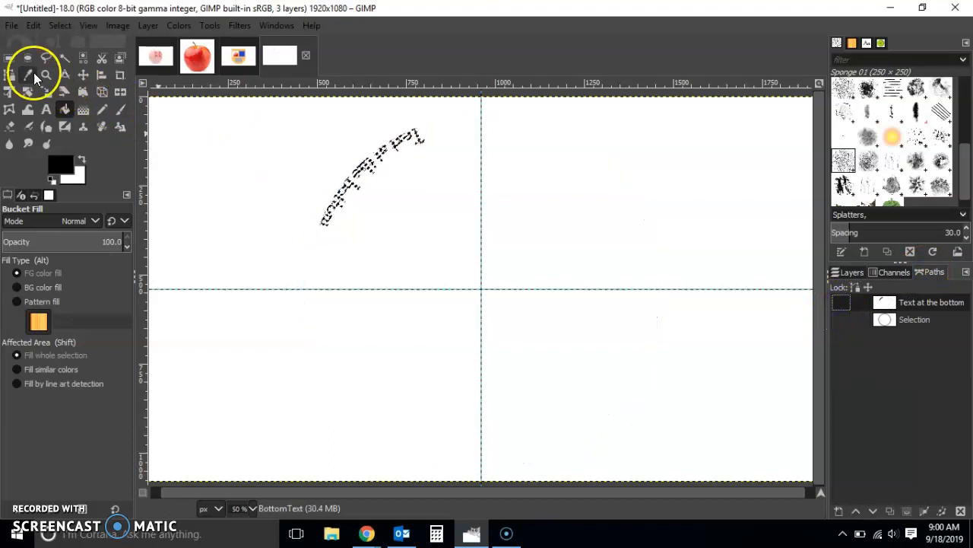
left_click(9, 58)
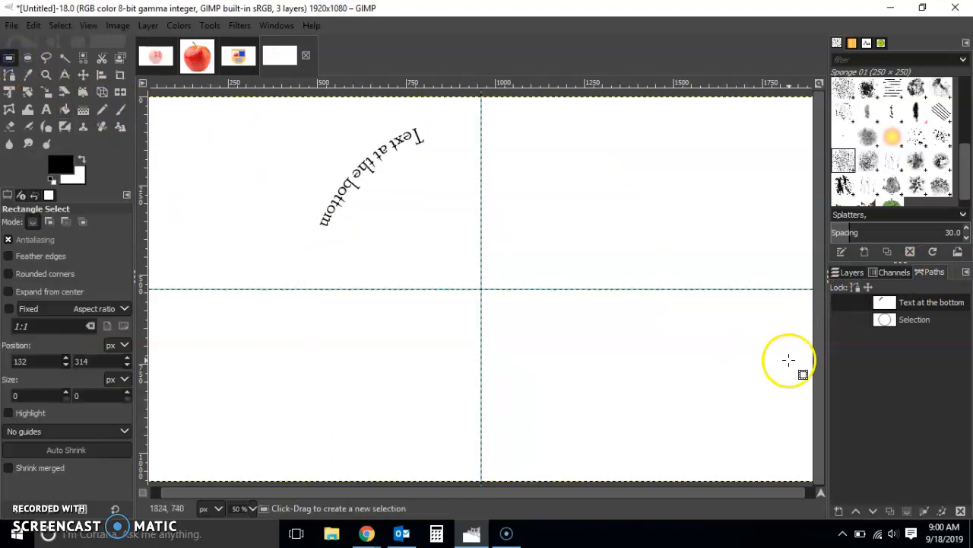
left_click(842, 320)
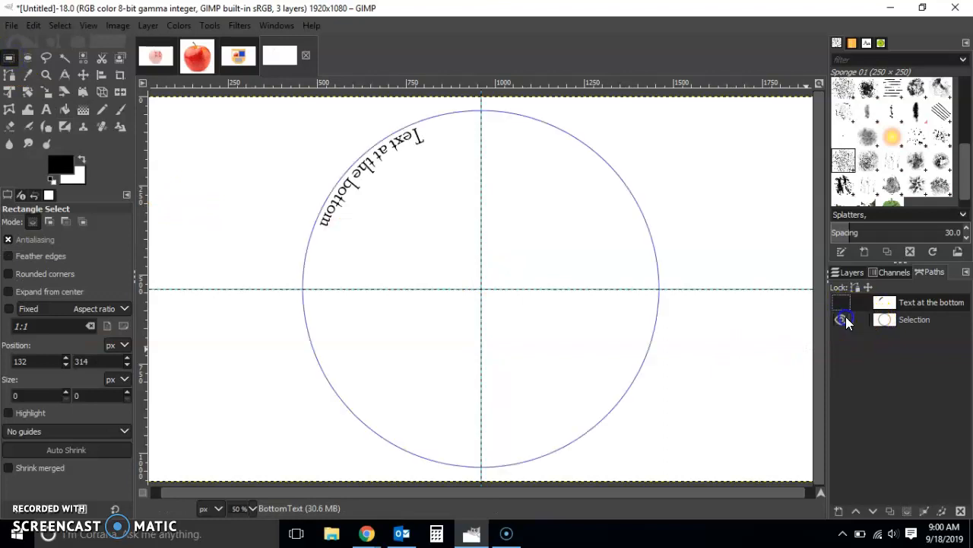
left_click(848, 273)
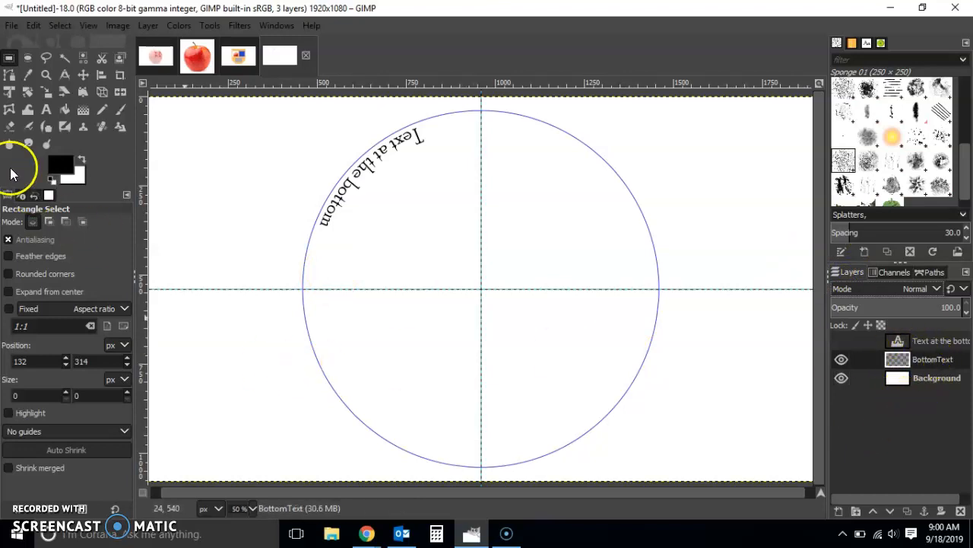
Step: Rotate the BottomText layer by -136.37° about the image center to center the curved text upright at the circle's bottom
left_click(28, 92)
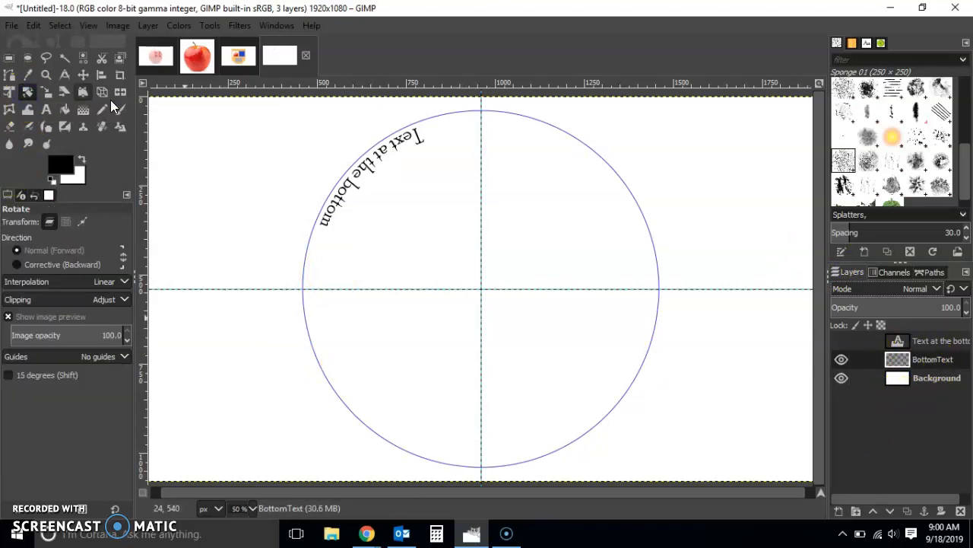
left_click_drag(472, 175, 482, 168)
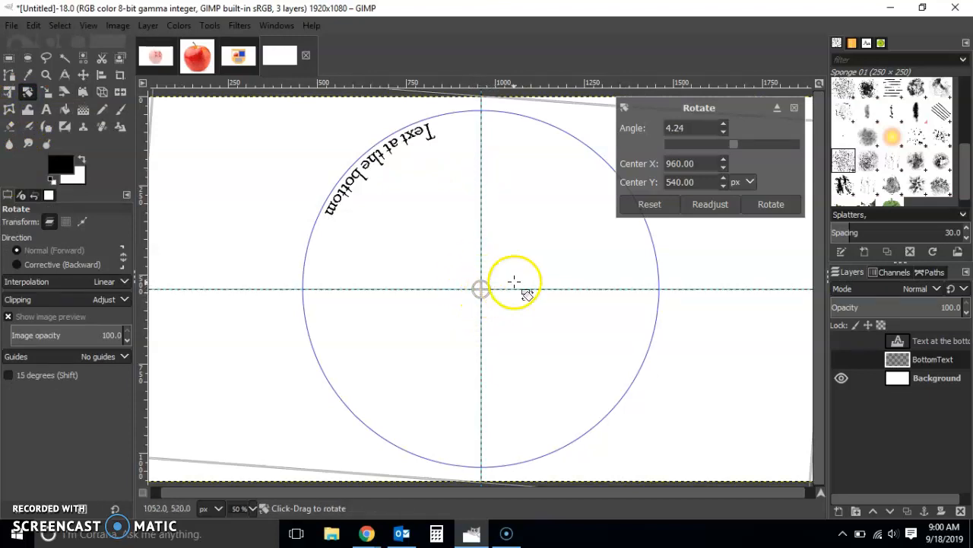
left_click_drag(571, 220, 702, 279)
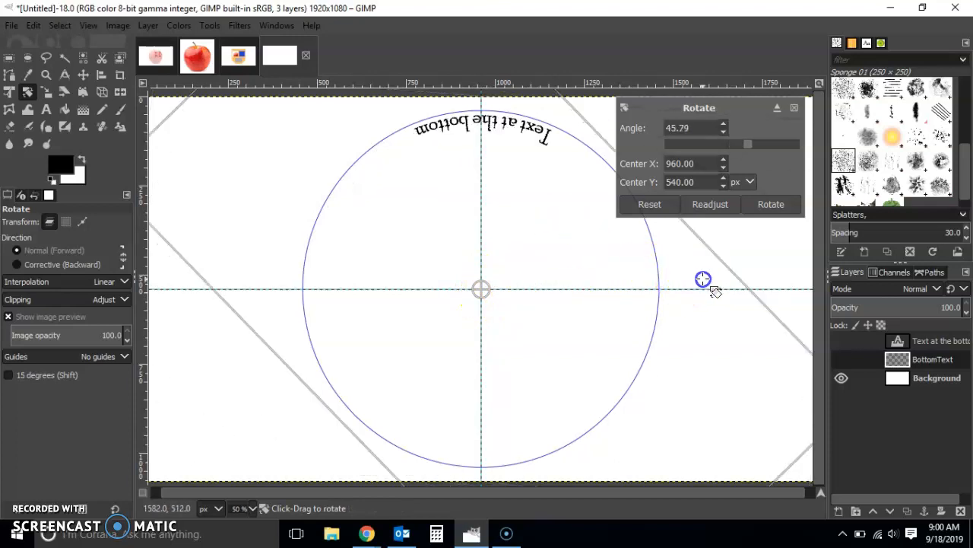
left_click_drag(479, 191, 337, 239)
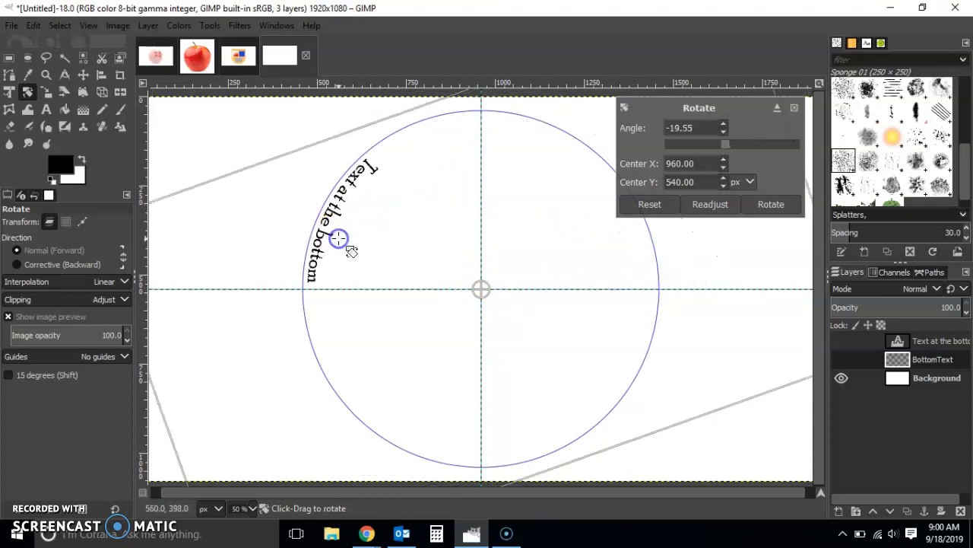
left_click_drag(422, 181, 289, 254)
left_click_drag(348, 211, 255, 224)
left_click_drag(428, 213, 335, 197)
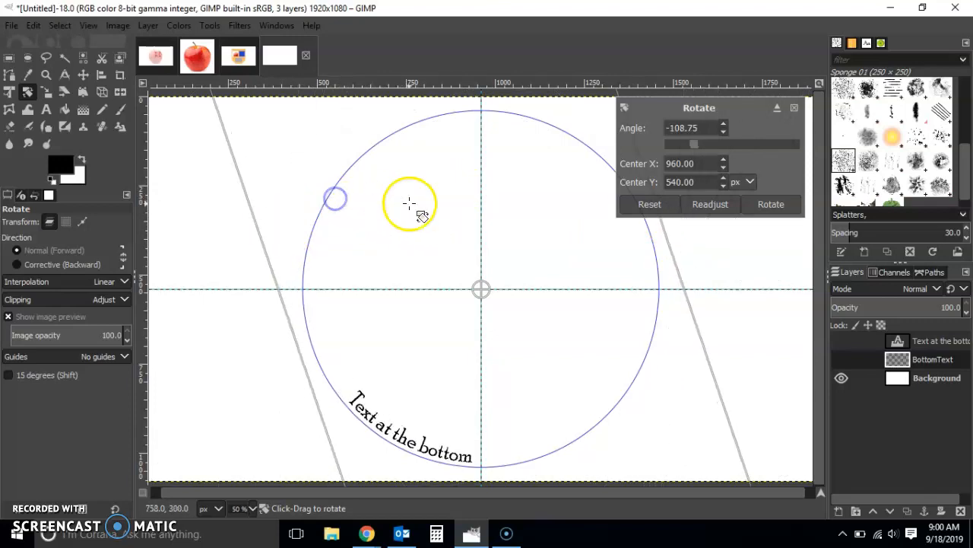
left_click_drag(411, 205, 311, 181)
left_click_drag(406, 204, 380, 199)
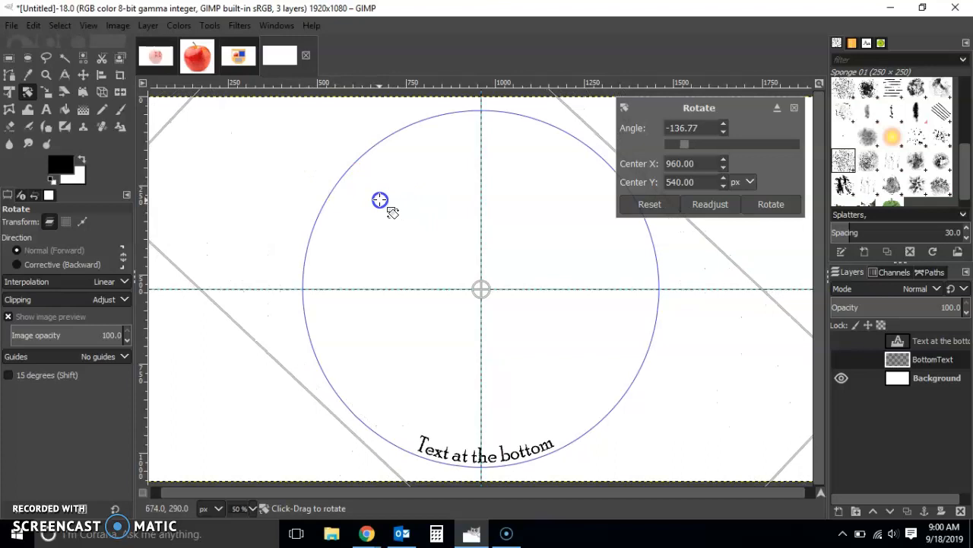
left_click_drag(380, 199, 380, 199)
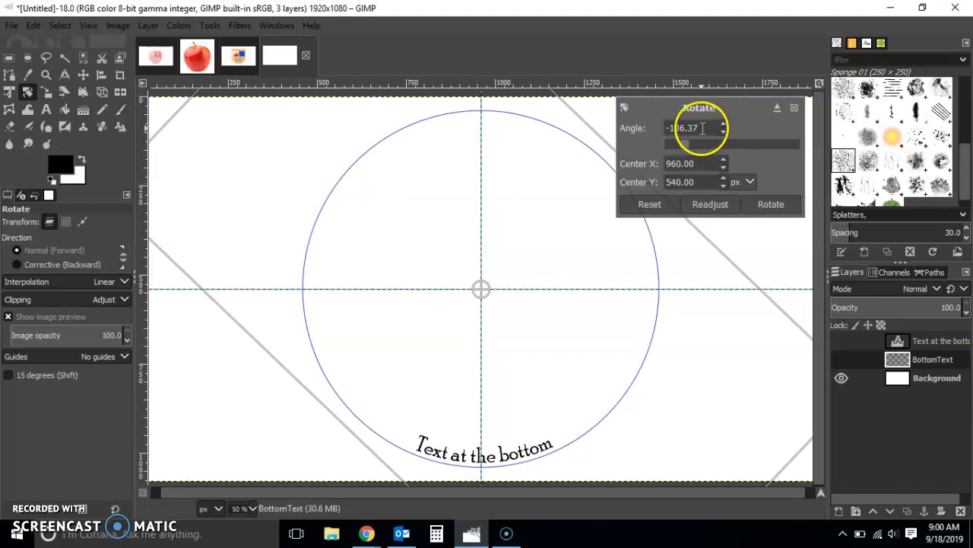
left_click(769, 209)
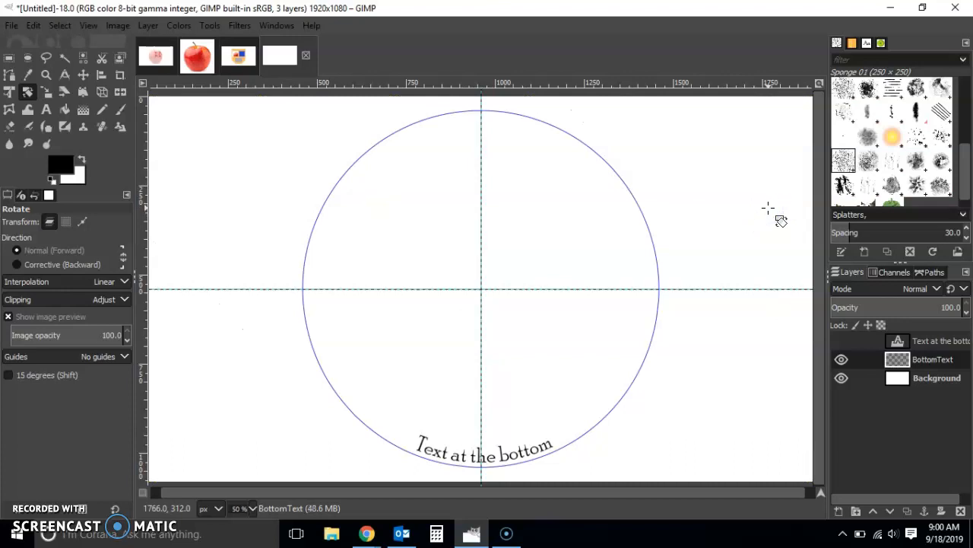
Step: Show the original text layer and insert "Top" in front of "Text at the bottom"
left_click(842, 340)
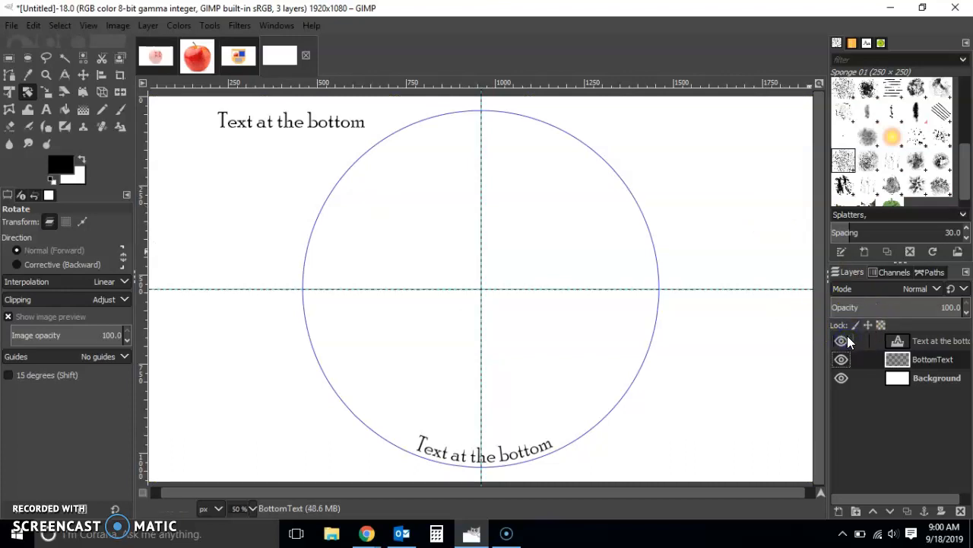
left_click(46, 107)
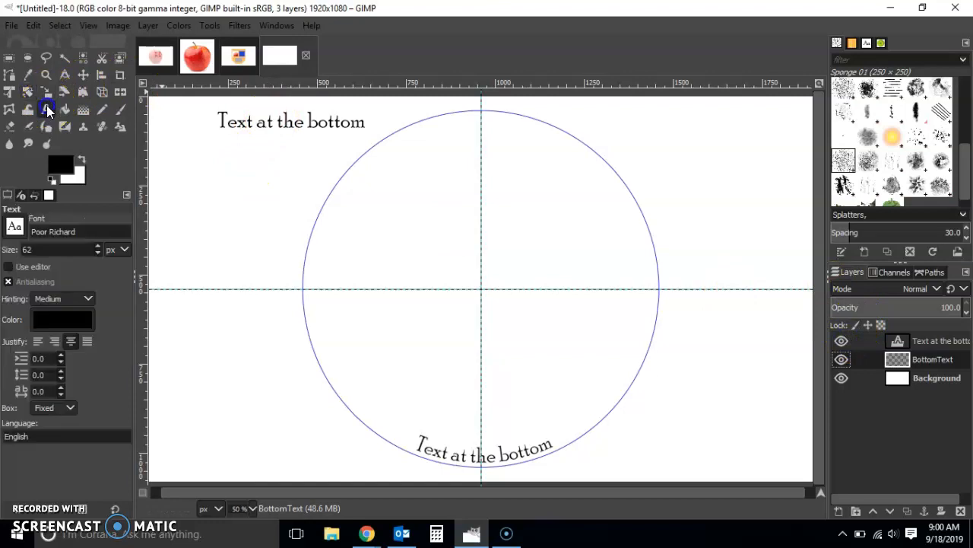
left_click(293, 130)
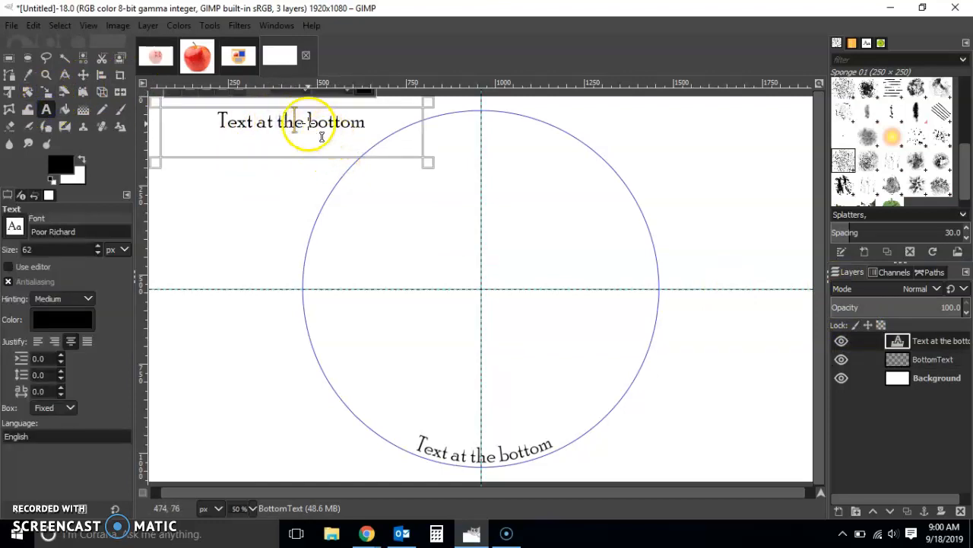
key("Left")
key("Left")
key("Left")
key("Left")
key("Left")
key("Left")
key("Left")
key("Left")
key("Left")
key("Left")
type("Top")
Step: Delete "at the bottom" from the straight text, leaving "Top Text", and finish editing
key("Right")
key("Right")
key("Right")
key("Right")
key("Right")
key("shift+Right")
key("shift+Right")
key("shift+Right")
key("shift+Right")
key("shift+Right")
key("shift+Right")
key("shift+Right")
key("shift+Right")
key("shift+Right")
key("shift+Right")
key("shift+Right")
key("shift+Right")
key("shift+Right")
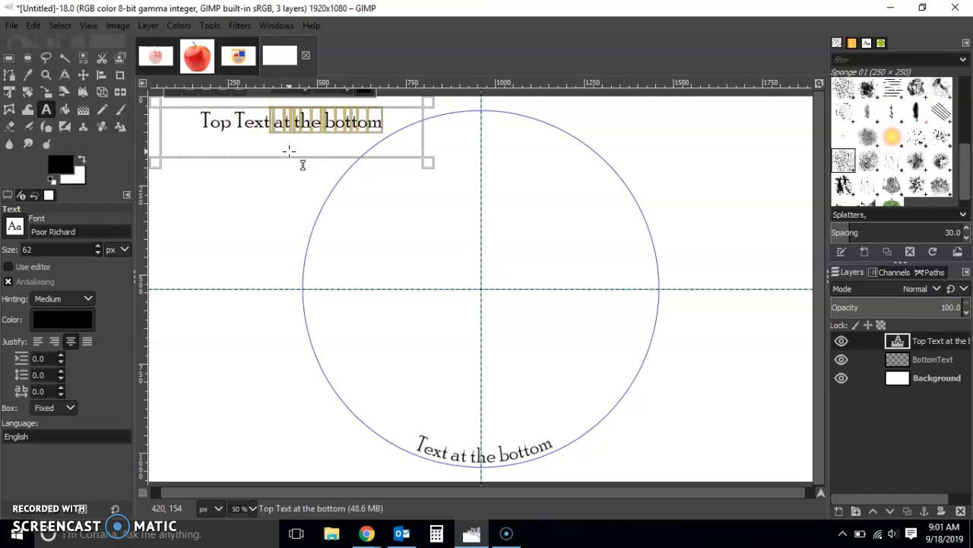
key("BackSpace")
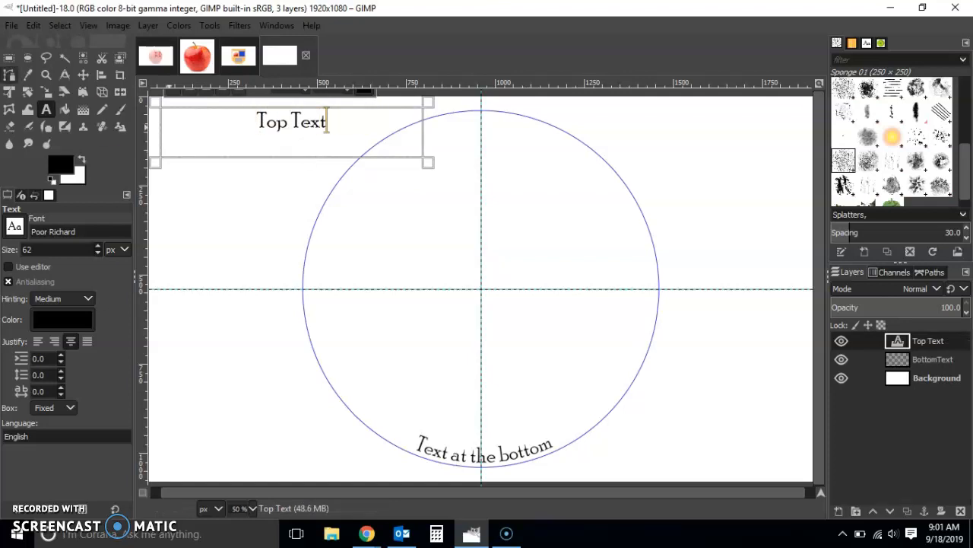
left_click(9, 58)
left_click(289, 264)
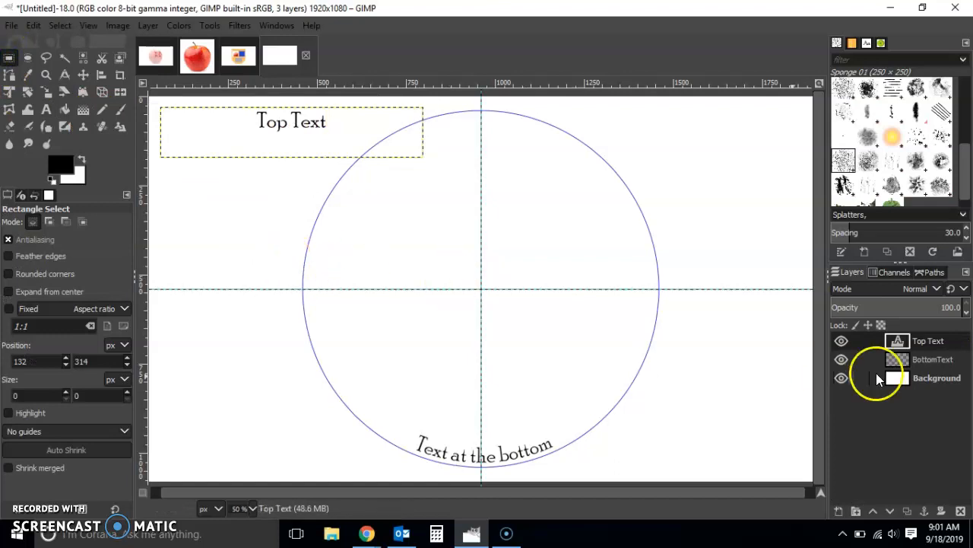
Step: Try to run Text along Path on the Top Text layer with the current active path
left_click(933, 274)
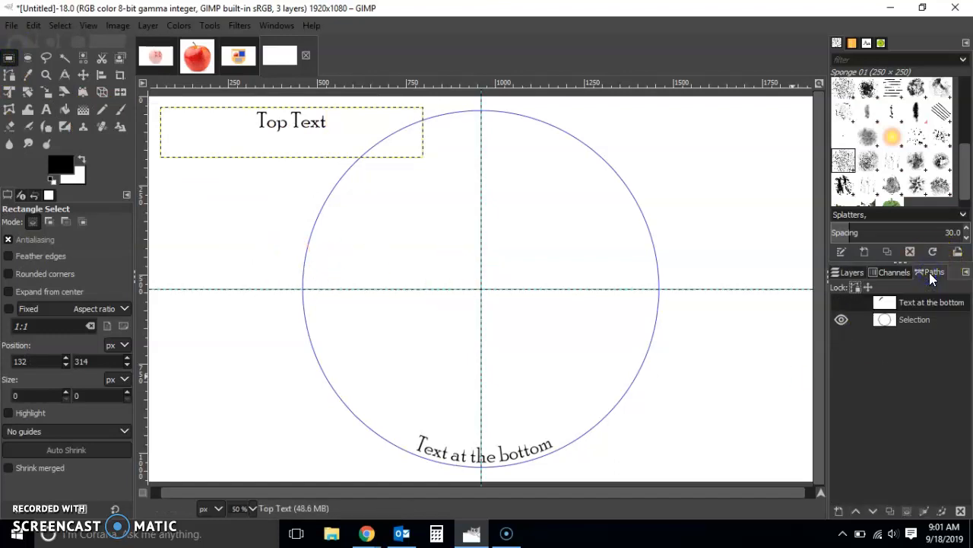
left_click(855, 276)
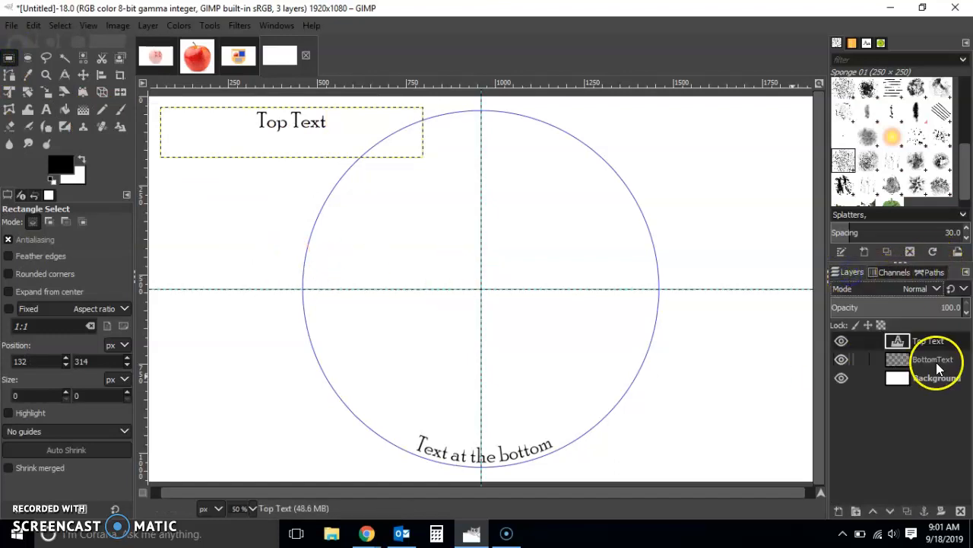
right_click(934, 342)
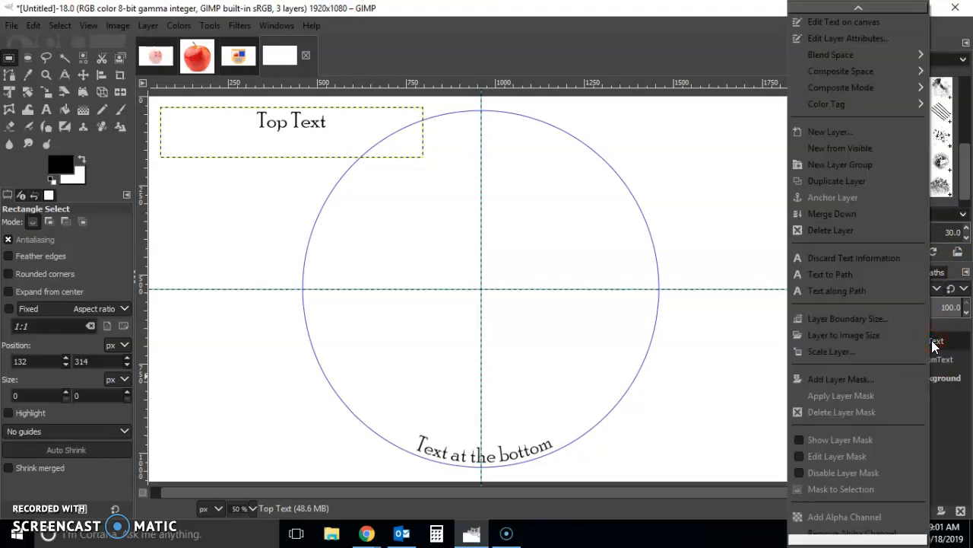
left_click(865, 294)
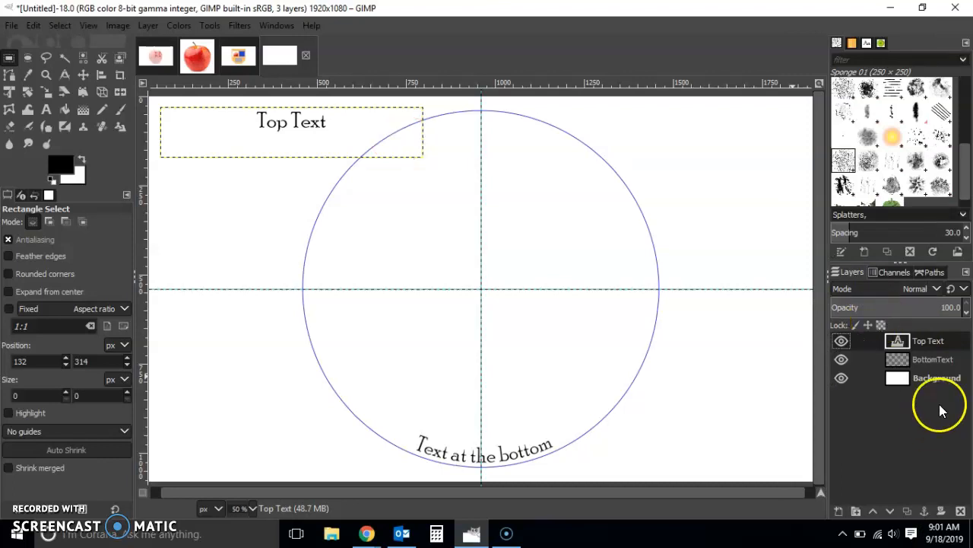
Step: Make the circular Selection path active and curve the Top Text layer along it
left_click(930, 271)
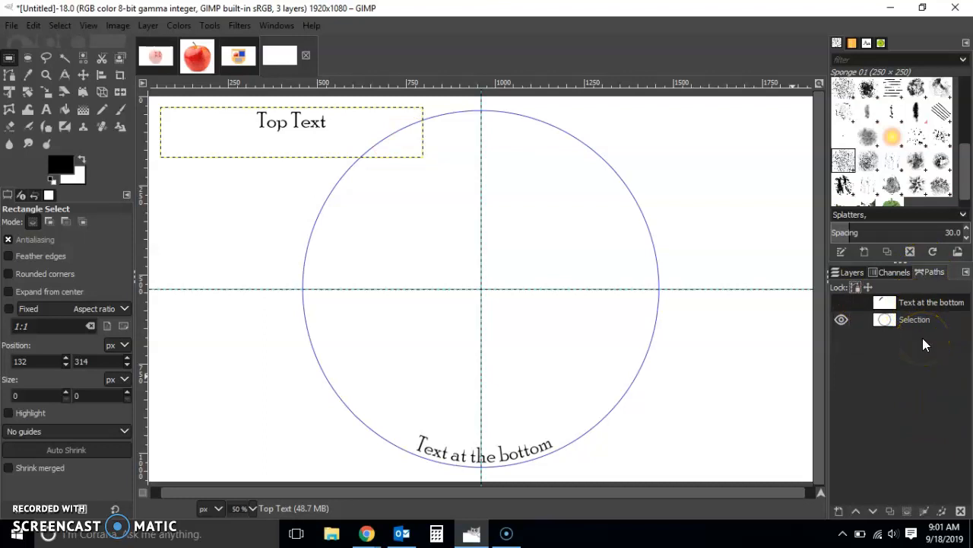
left_click(842, 302)
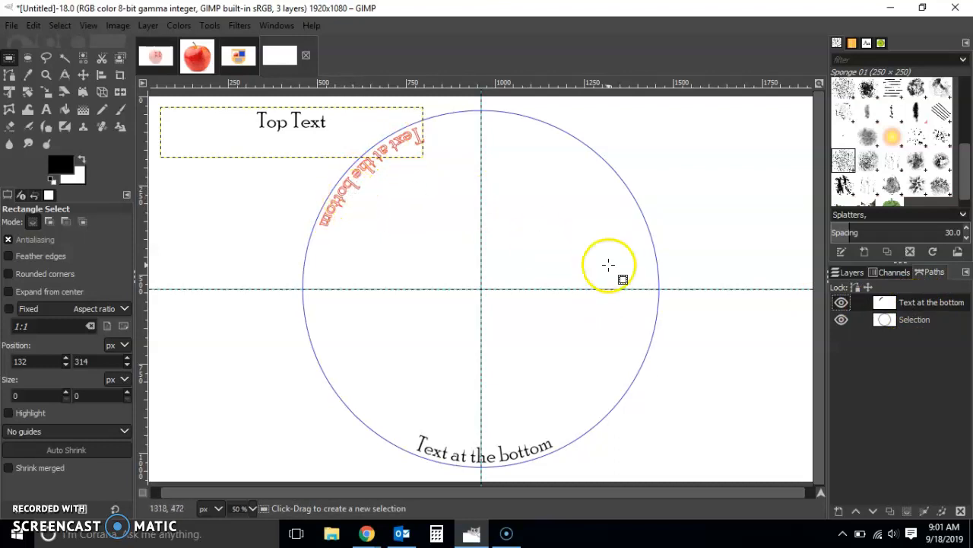
left_click(921, 320)
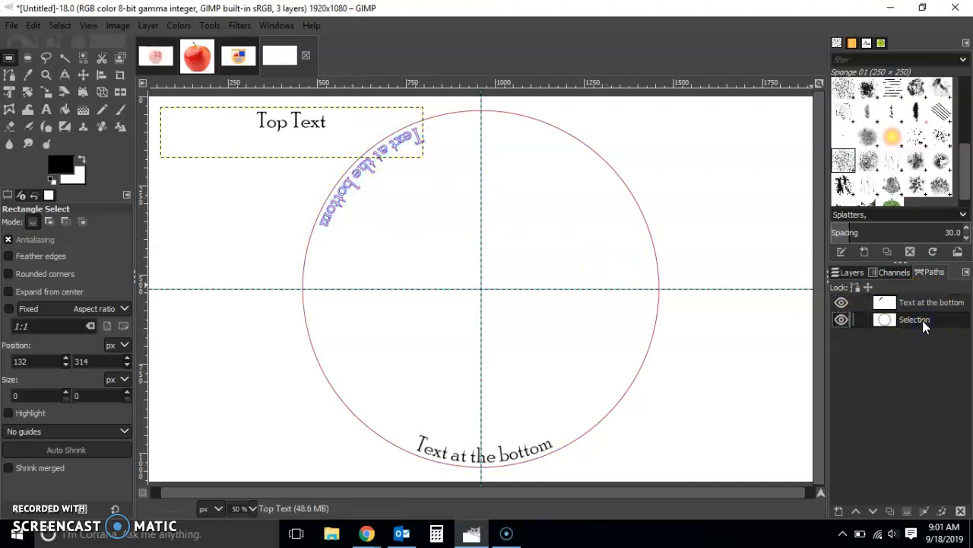
left_click(853, 274)
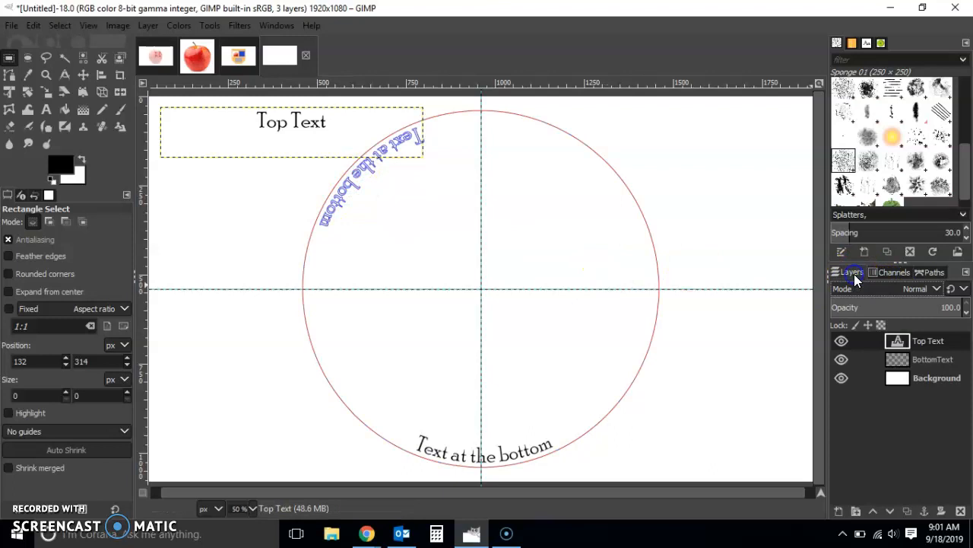
right_click(925, 341)
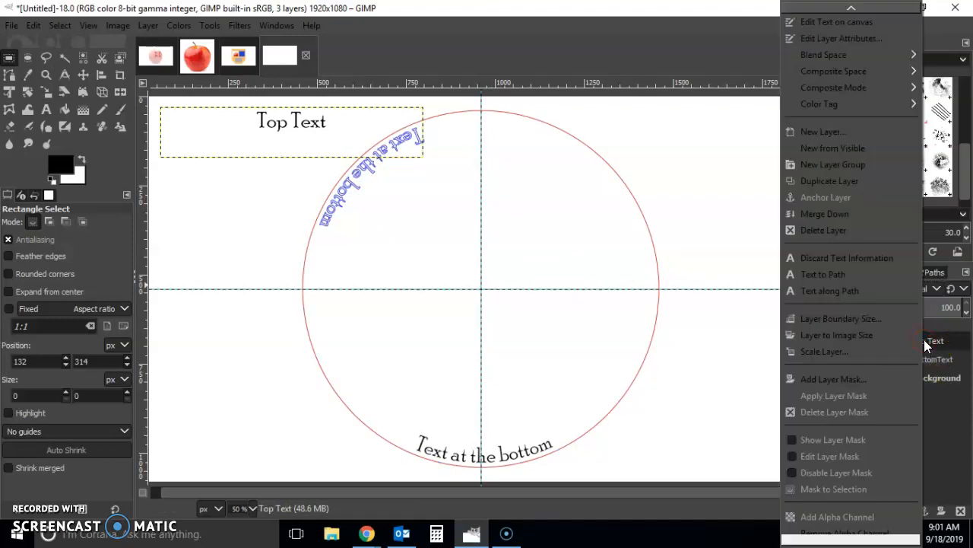
left_click(872, 291)
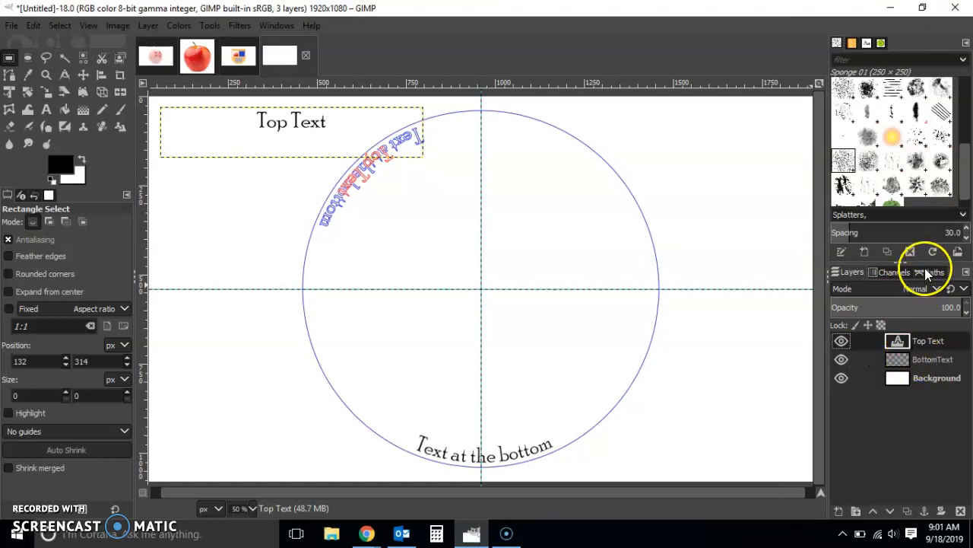
Step: Hide the "Text at the bottom" path and delete the curved Top Text path
left_click(926, 272)
left_click(843, 302)
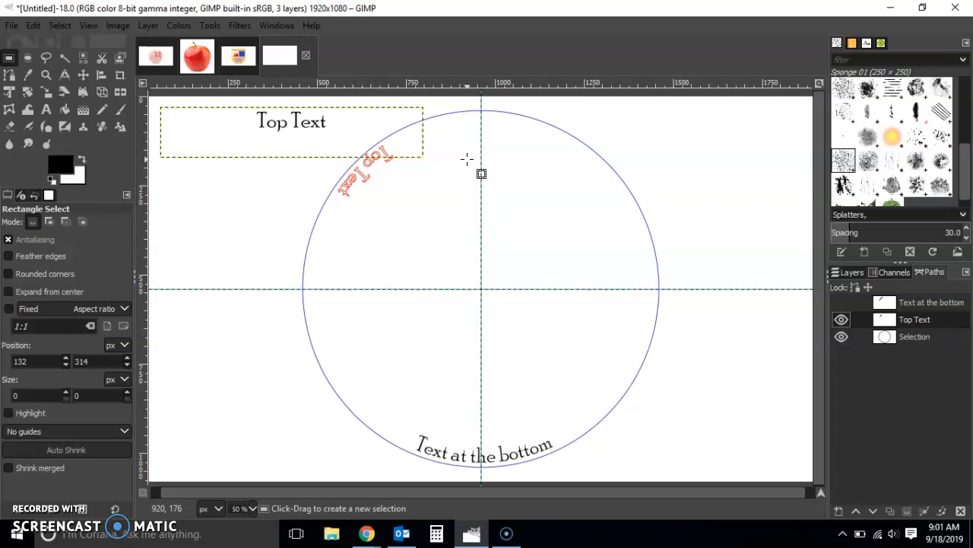
right_click(926, 319)
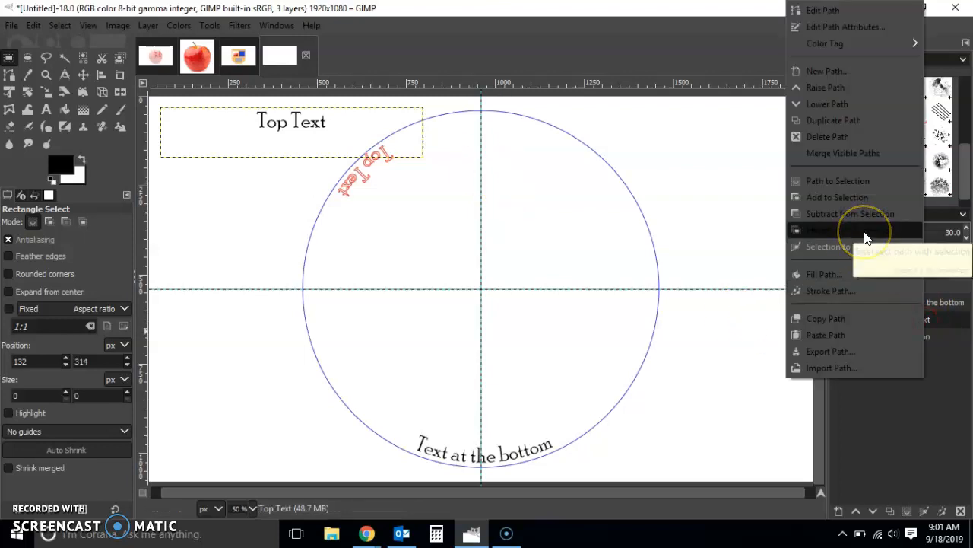
left_click(854, 139)
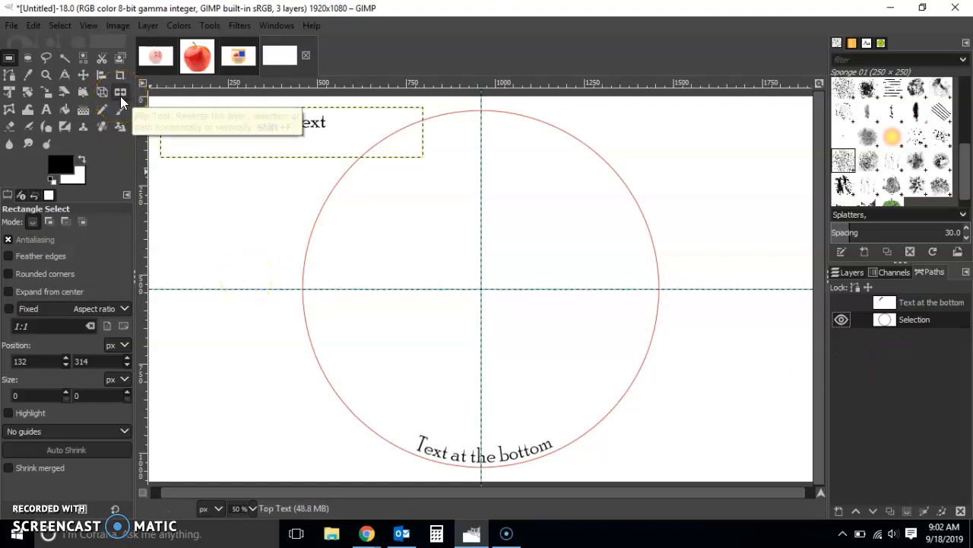
Step: Flip the circular Selection path horizontally with the Flip tool set to transform paths
left_click(121, 96)
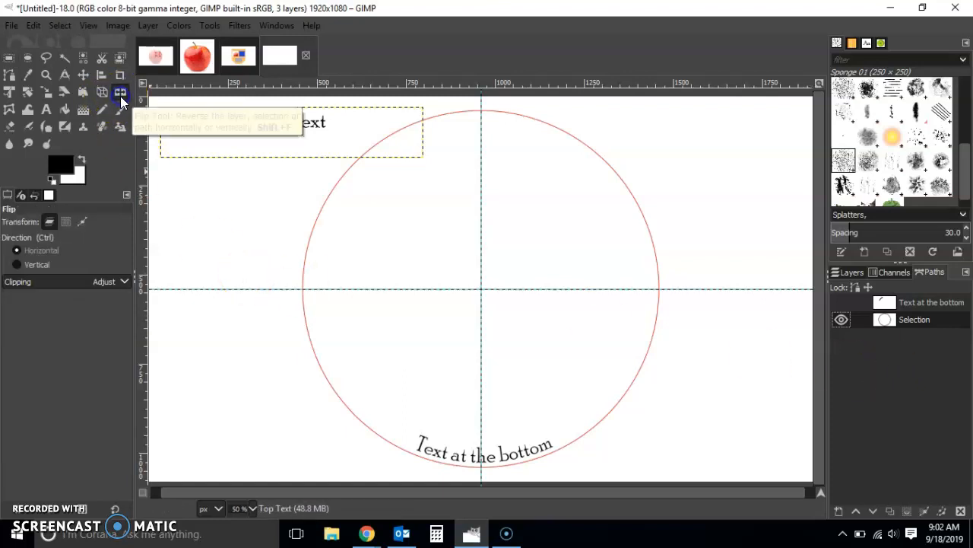
left_click(82, 222)
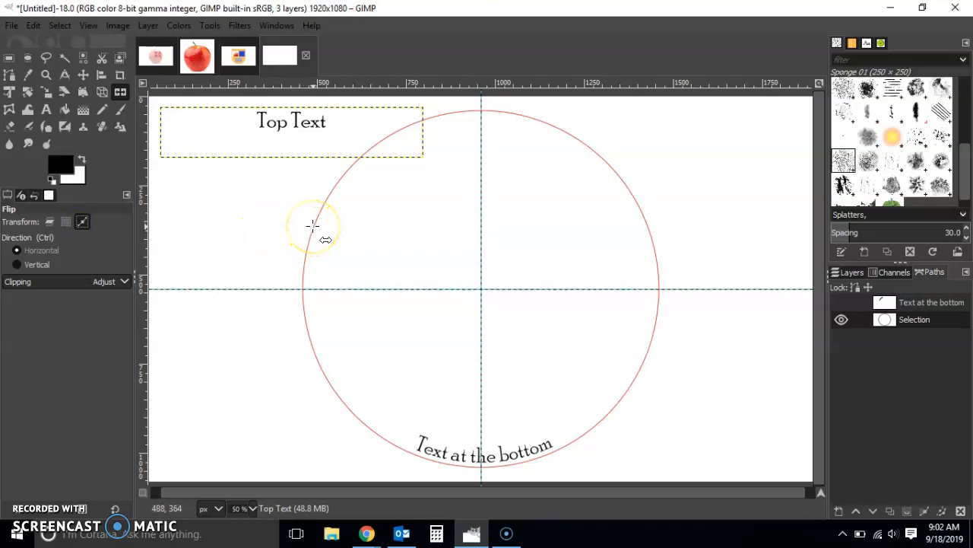
left_click(398, 294)
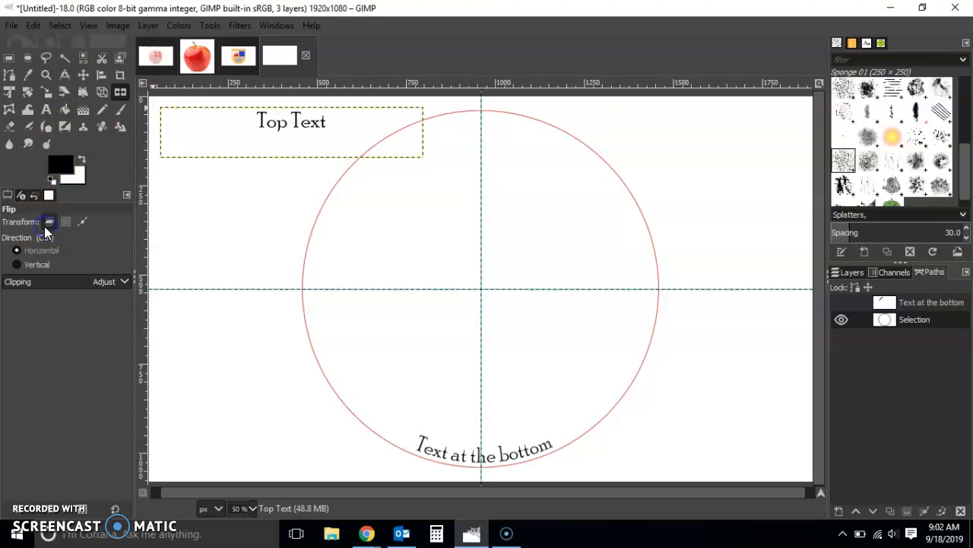
Step: Run Text along Path on the Top Text layer using the flipped circle, and return to the paths list
left_click(839, 273)
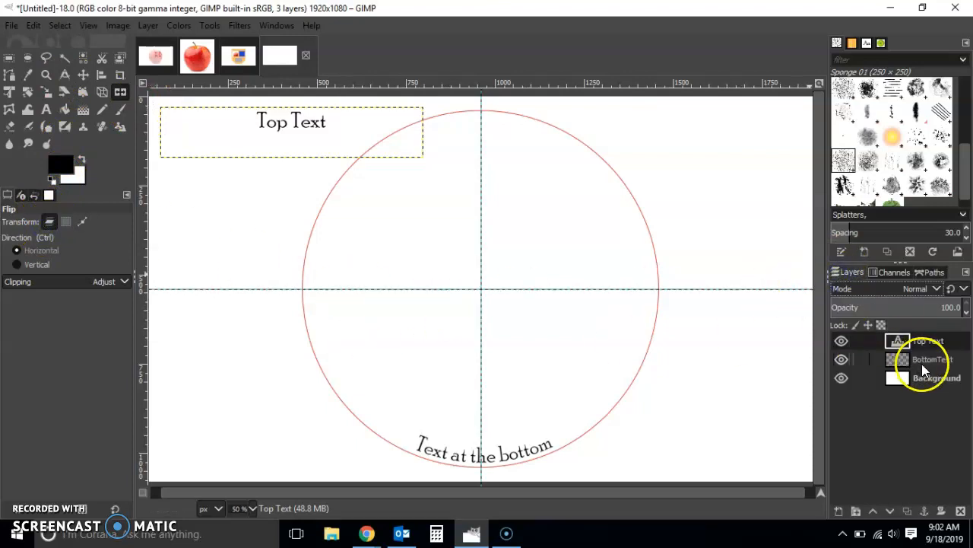
right_click(928, 342)
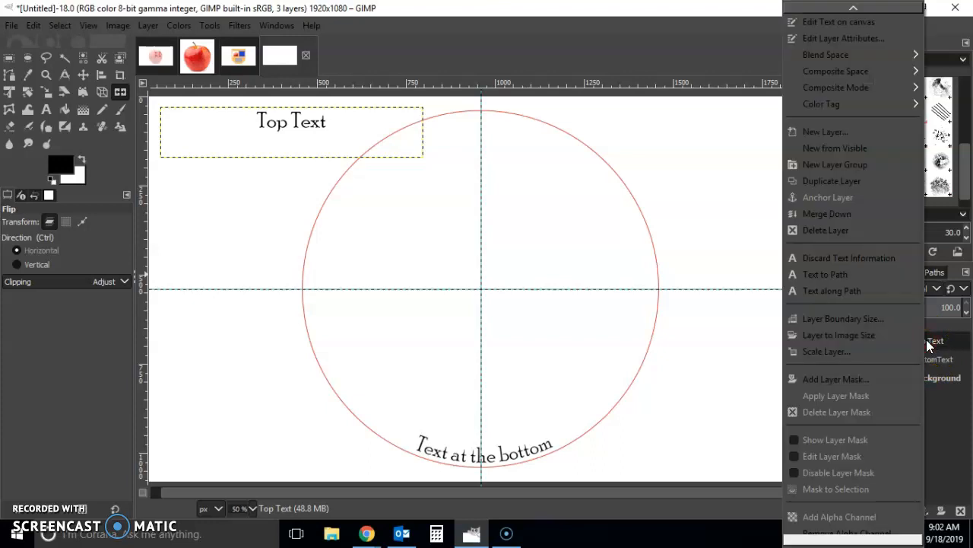
left_click(863, 292)
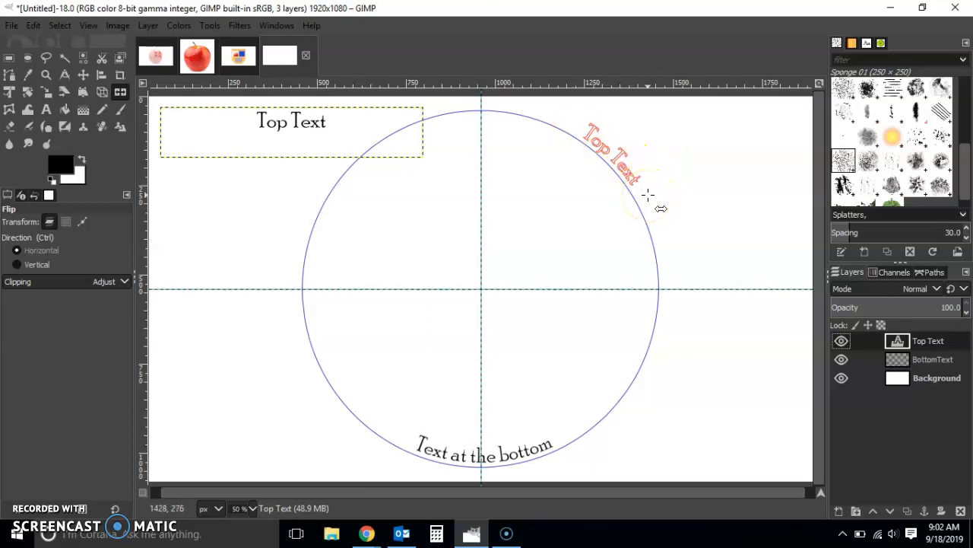
left_click(930, 361)
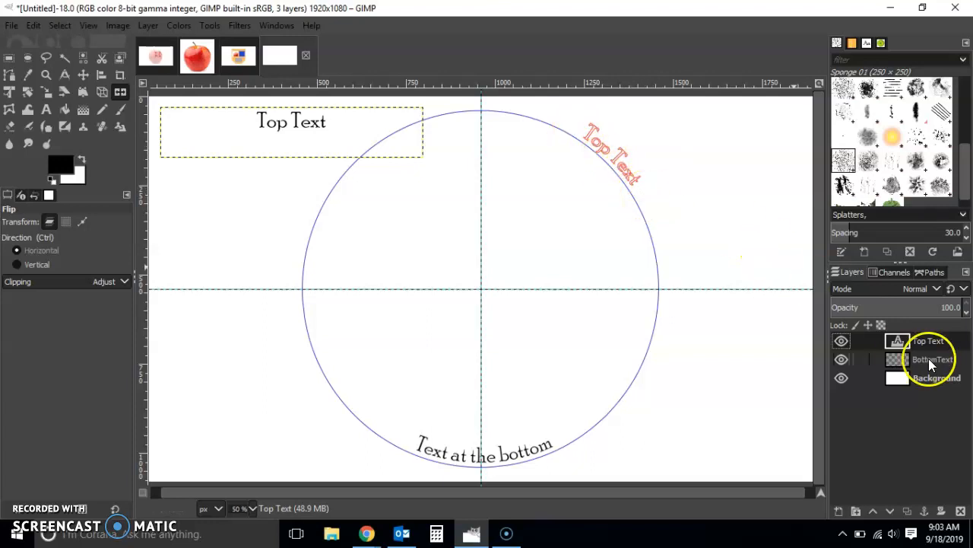
left_click(935, 274)
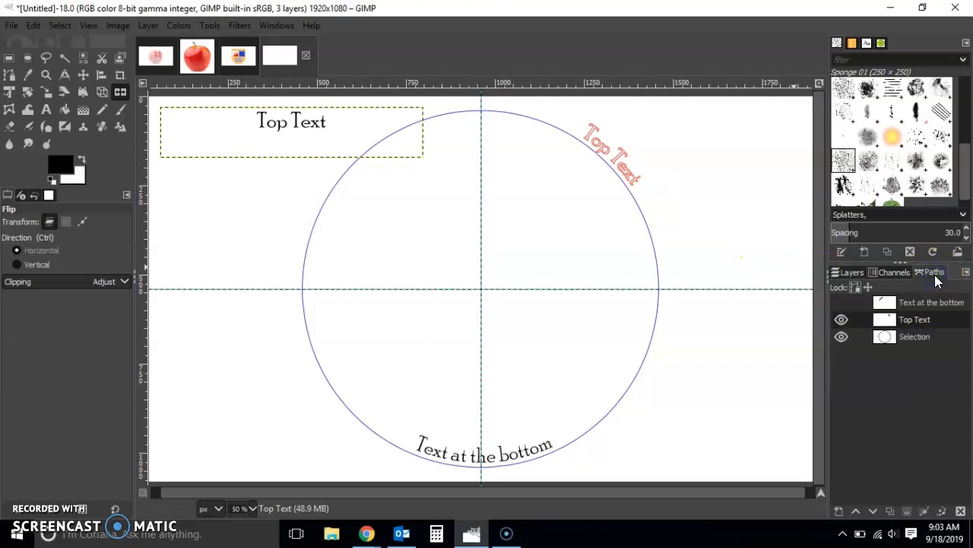
Step: Convert the Top Text path to a selection and create a transparent 1920 × 1080 px layer named TopText
right_click(910, 320)
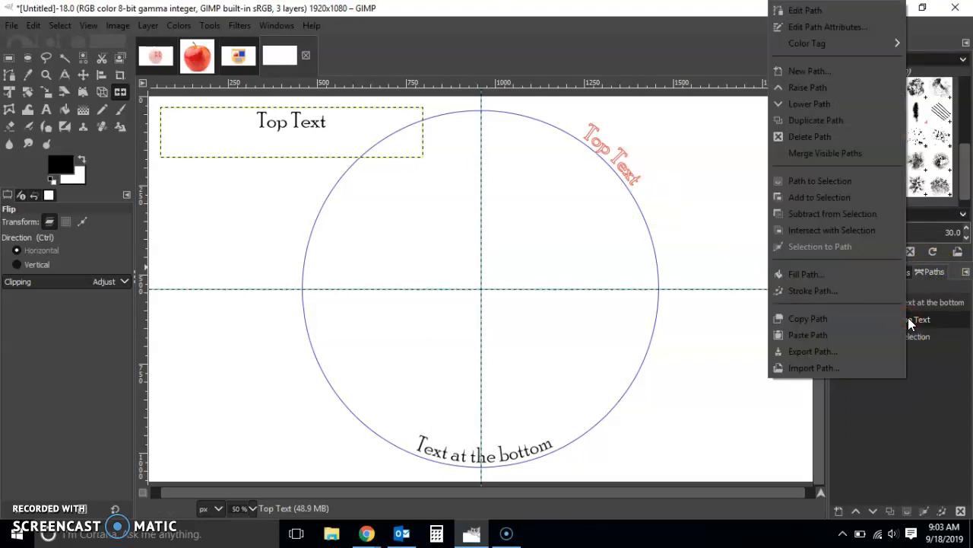
left_click(825, 181)
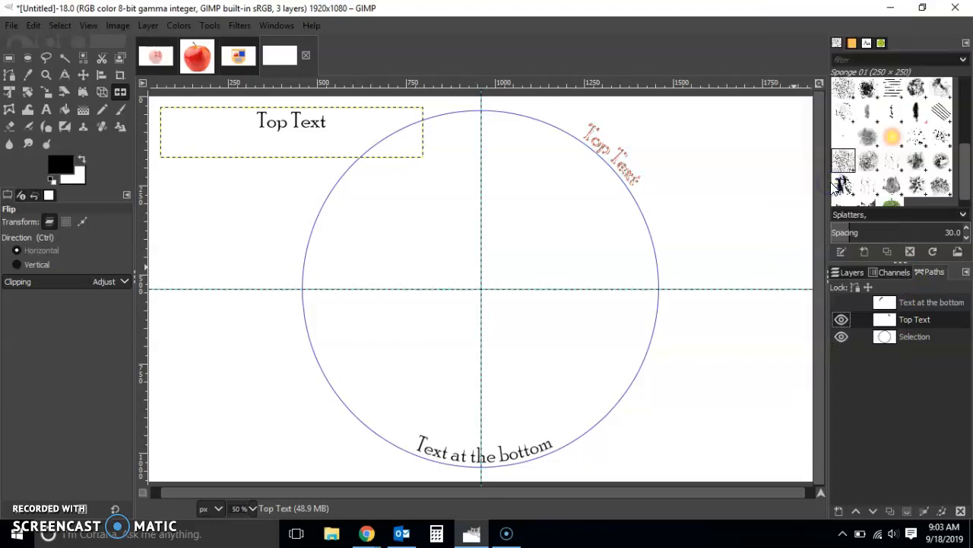
left_click(848, 273)
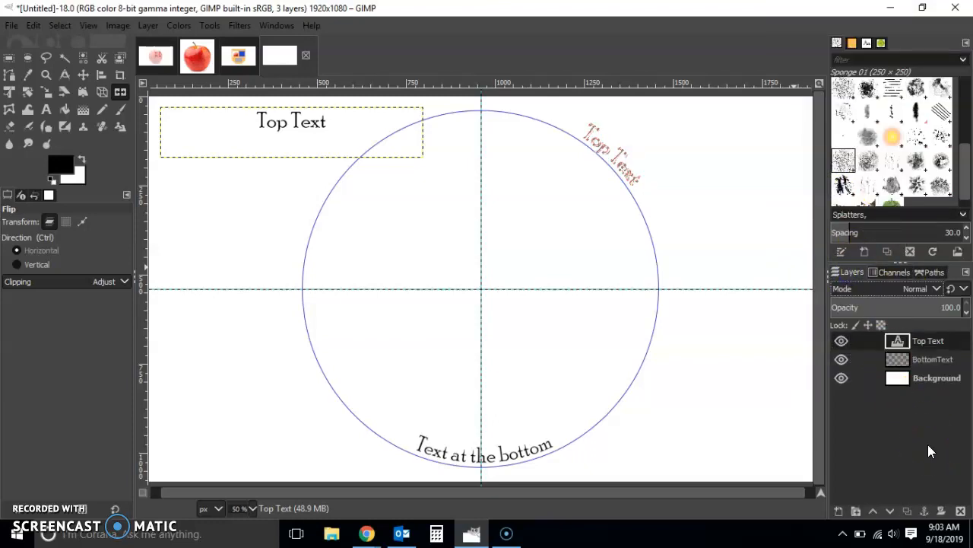
key("ctrl+shift+n")
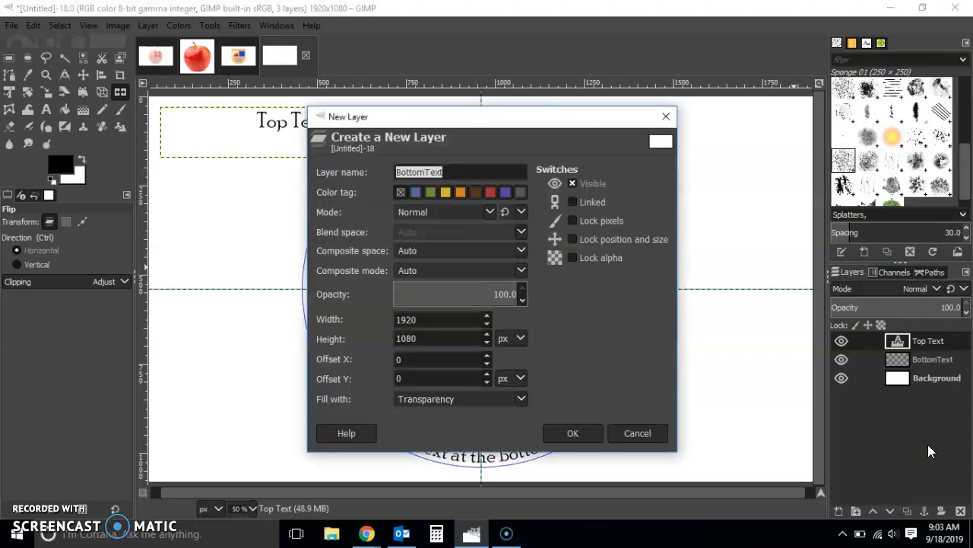
key("Right")
key("Left")
key("shift+Left")
key("shift+Left")
key("shift+Left")
key("shift+Left")
key("shift+Left")
key("shift+Left")
type("Top")
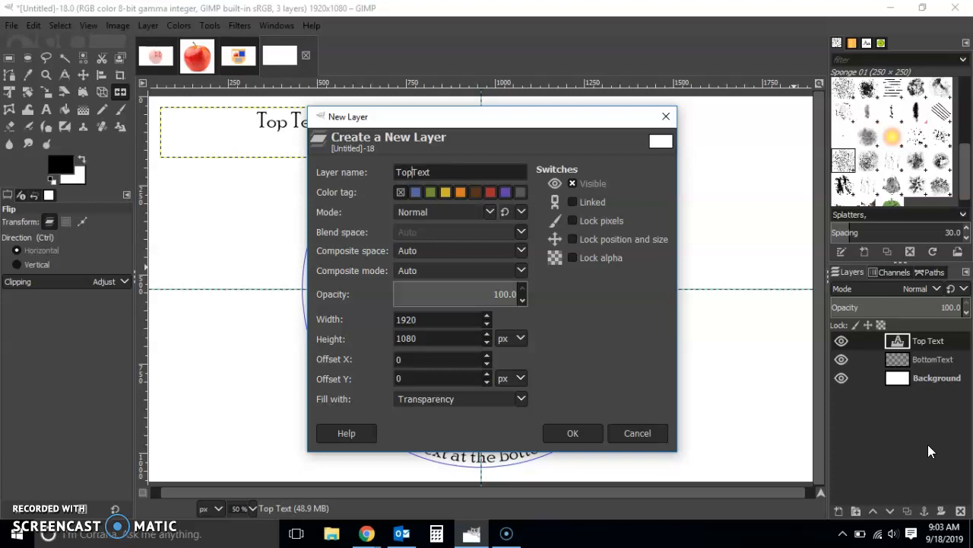
left_click(583, 425)
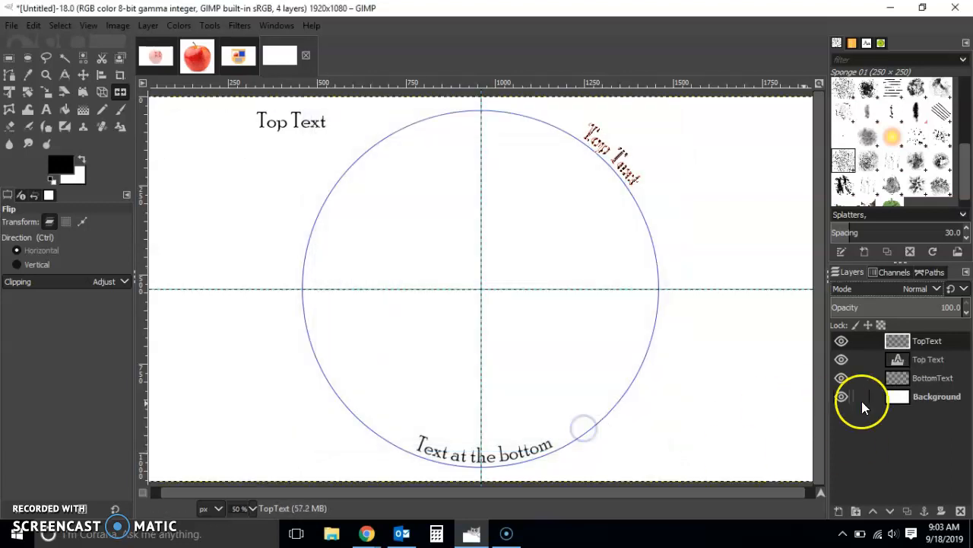
Step: Hide the original Top Text text layer and fill the selection with the foreground color on the TopText layer
left_click(841, 362)
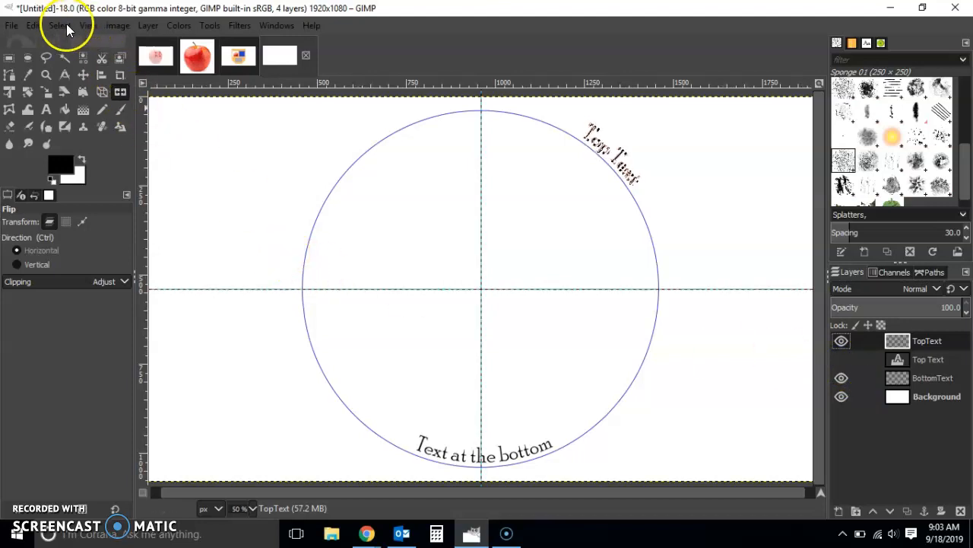
left_click(34, 26)
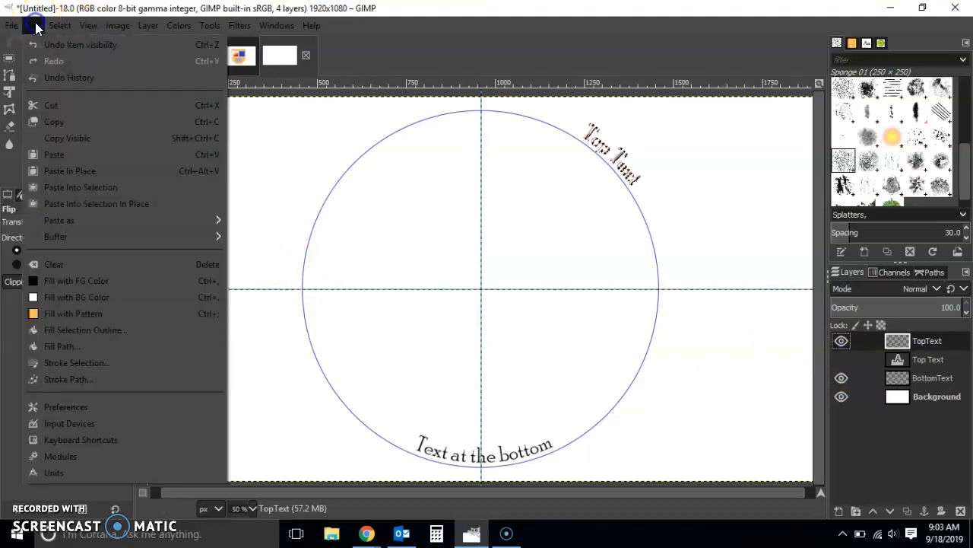
left_click(85, 281)
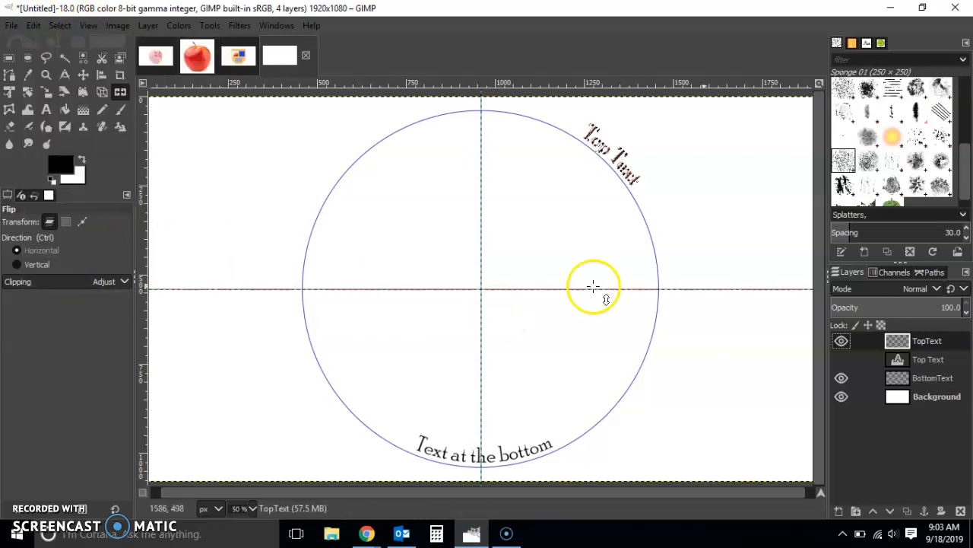
Step: Hide the Top Text path and clear the text-shaped selection
left_click(928, 273)
left_click(841, 320)
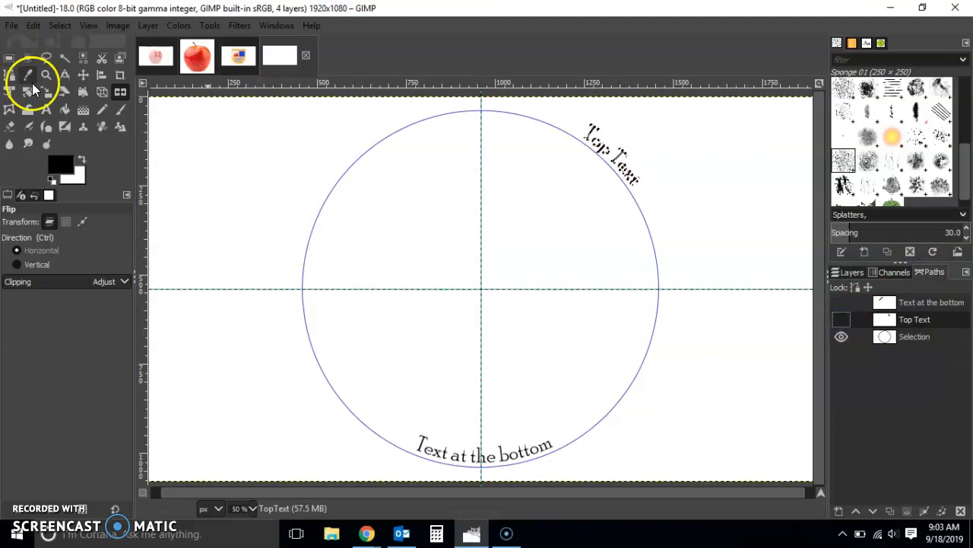
left_click(8, 58)
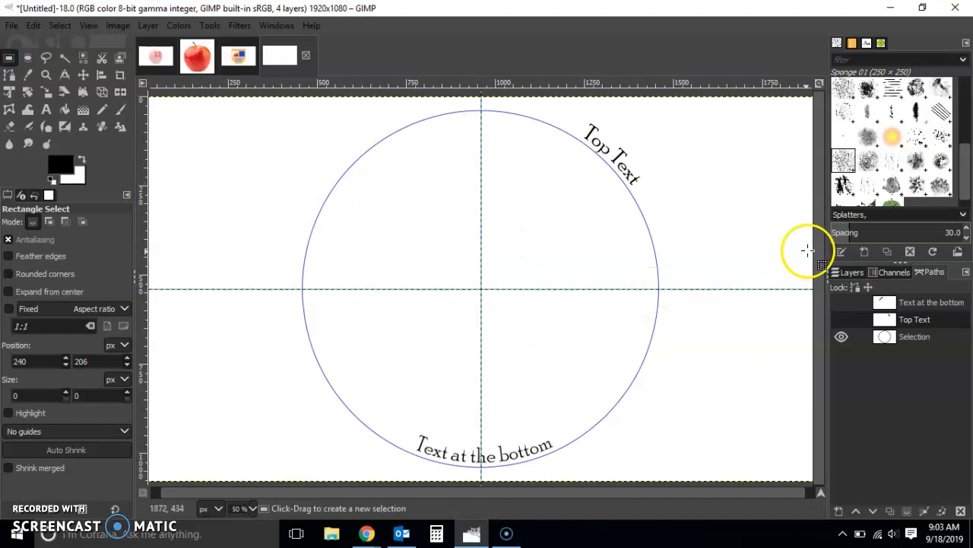
Step: Rotate the TopText layer by -44.29 degrees about the image center at 960, 540 px
left_click(850, 274)
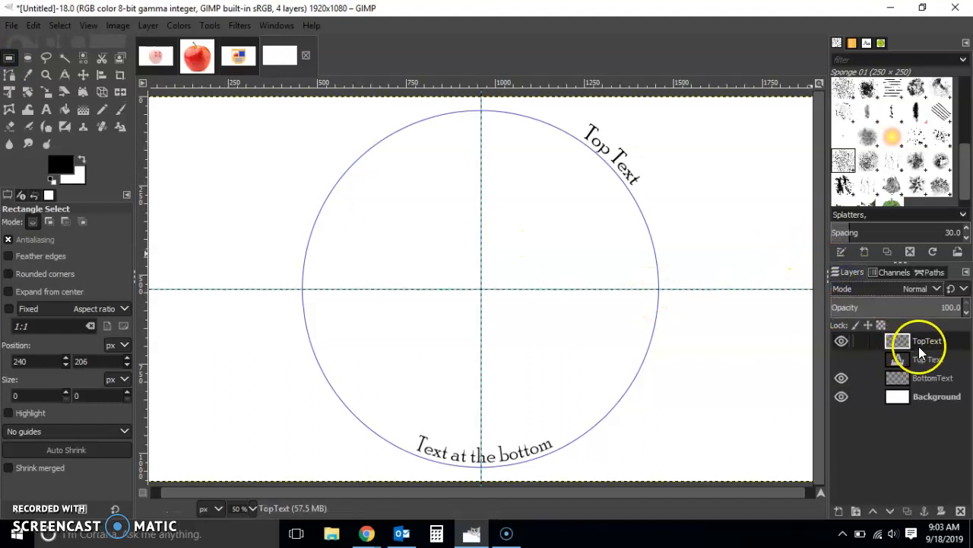
left_click(27, 91)
left_click_drag(451, 168, 293, 175)
left_click(771, 204)
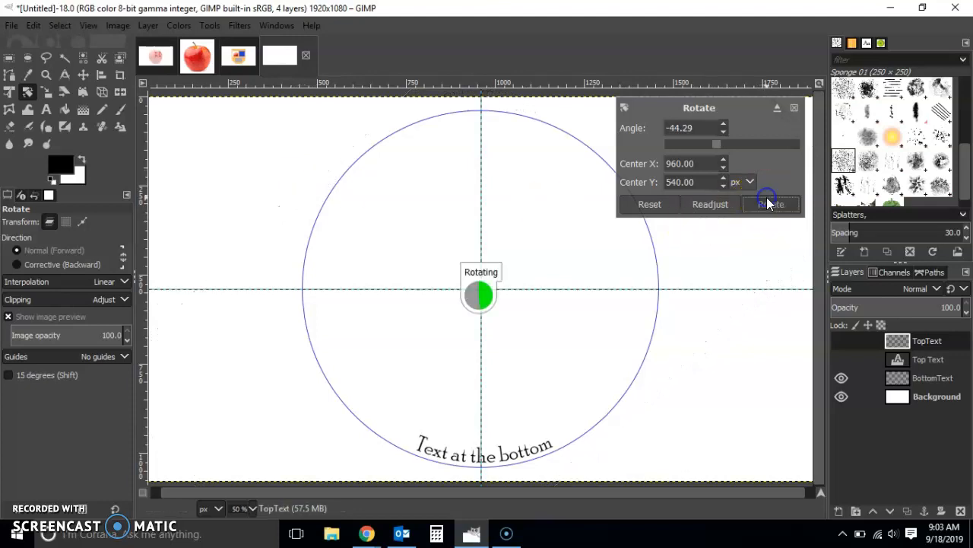
Step: Nudge the TopText layer down to just inside the circle's upper edge, centered on the vertical guide
left_click(85, 76)
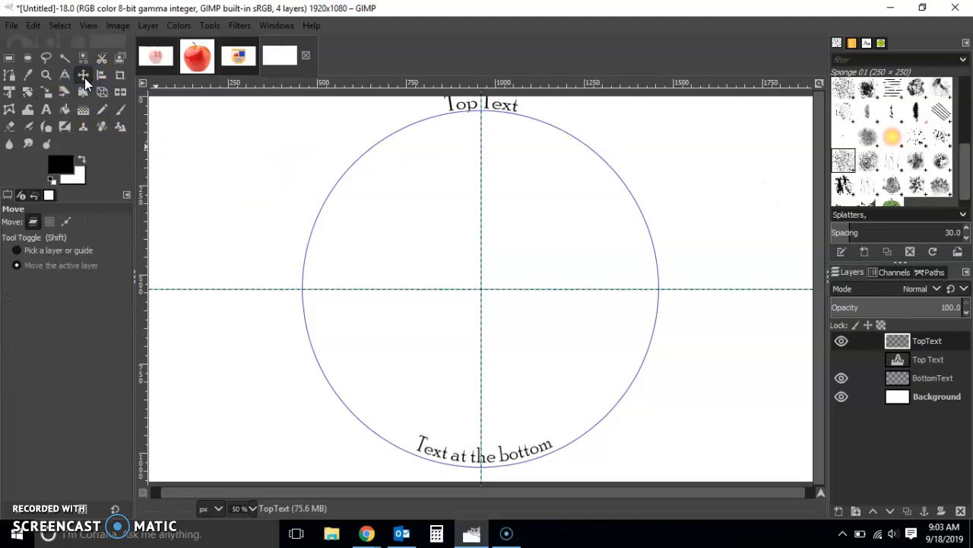
key("Down")
key("Down")
key("Down")
key("Down")
key("Down")
key("Down")
key("Down")
key("Down")
key("Down")
key("Down")
key("Down")
key("Down")
key("Down")
key("Down")
key("Down")
key("Down")
key("Down")
key("Down")
key("Down")
key("Down")
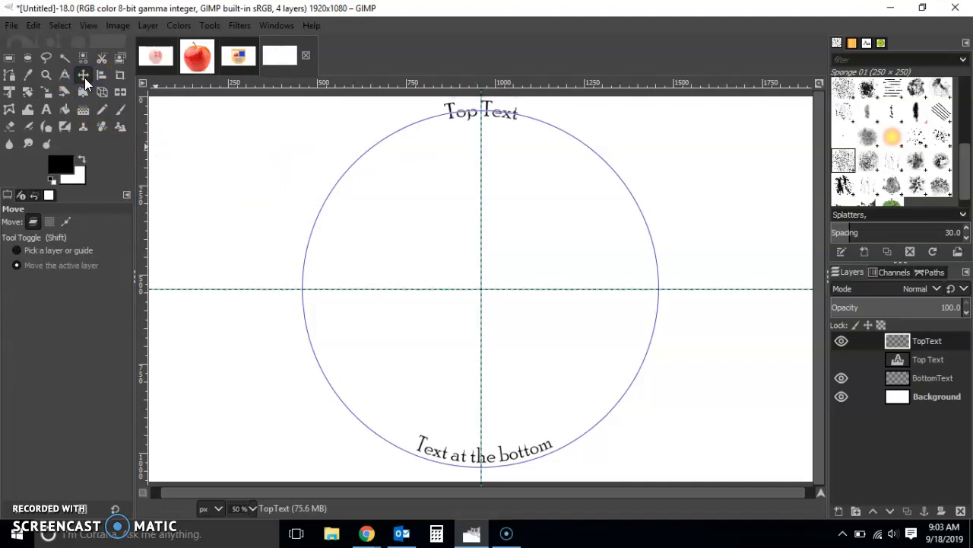
key("Down")
key("Down")
key("Down")
key("Down")
key("Down")
key("Down")
key("Down")
key("Down")
key("Down")
key("Down")
key("Down")
key("Down")
key("Down")
key("Down")
key("Down")
key("Down")
key("Down")
key("Down")
key("Down")
key("Down")
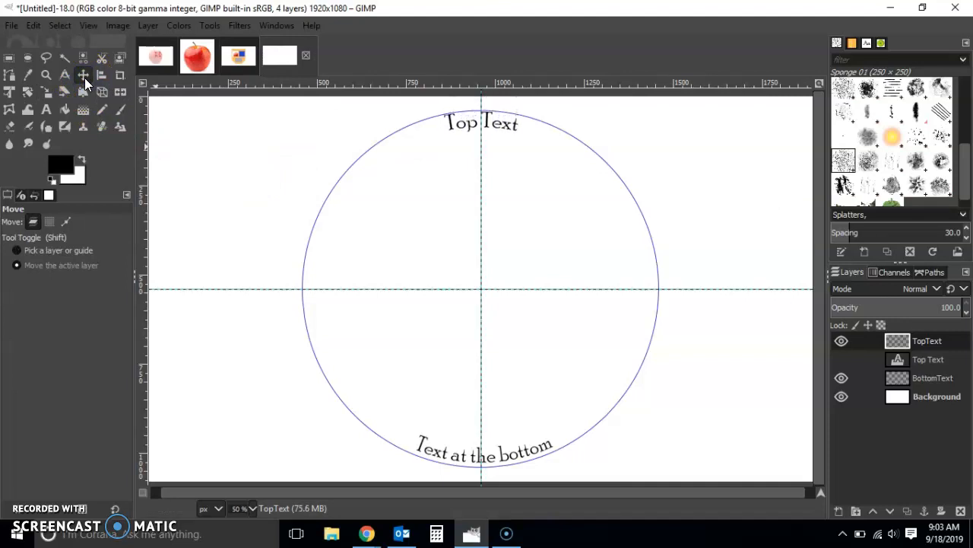
key("Down")
key("Down")
key("Down")
key("Down")
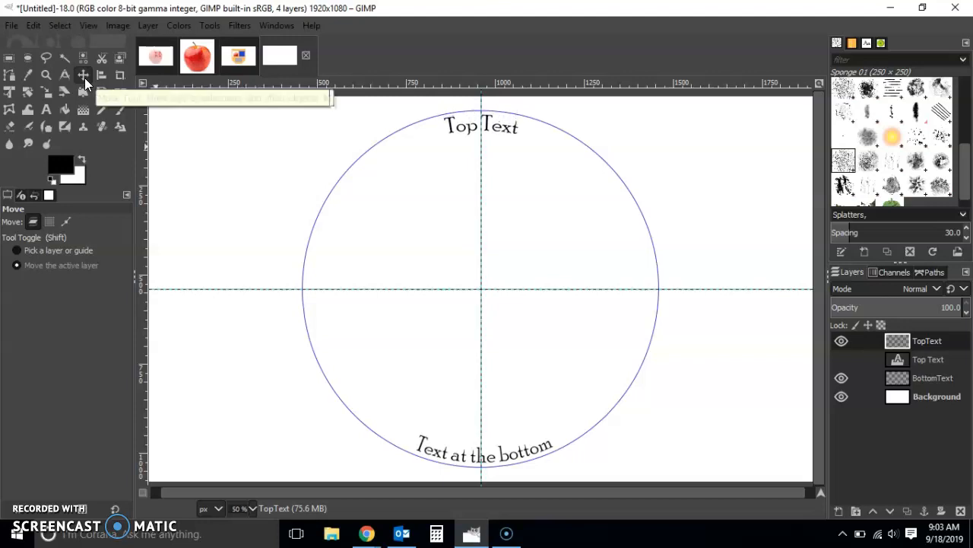
key("Left")
key("Left")
key("Left")
key("Right")
key("Right")
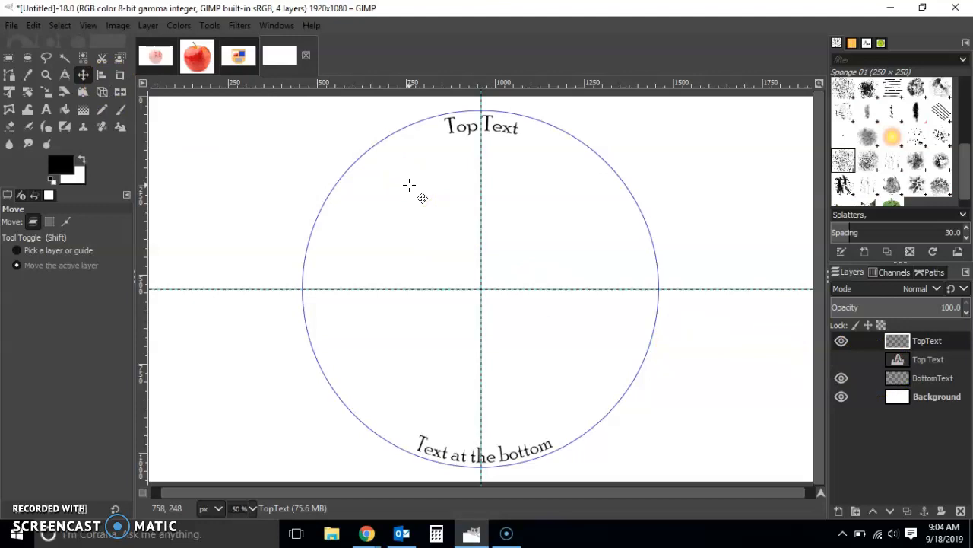
Step: Hide the circular Selection path and return to the layers list
left_click(934, 277)
left_click(841, 338)
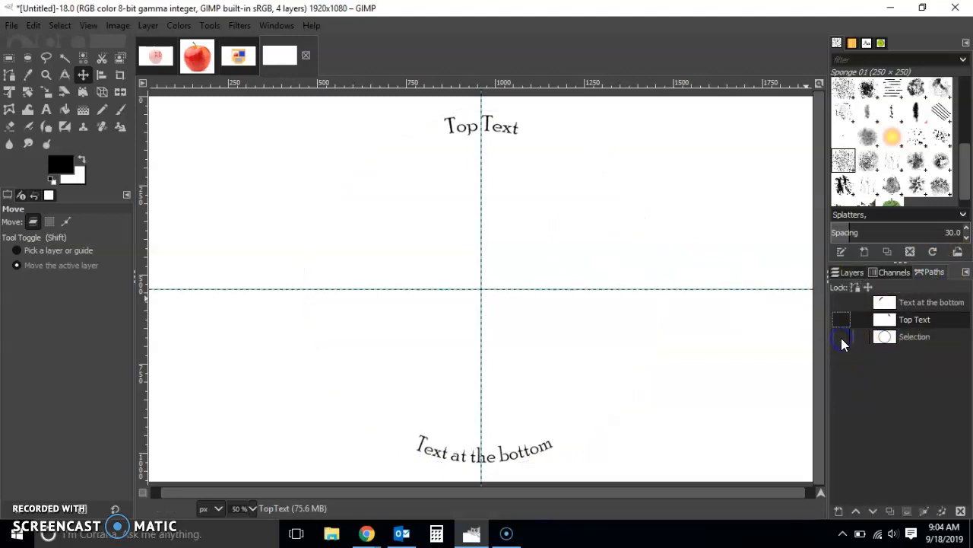
left_click(852, 274)
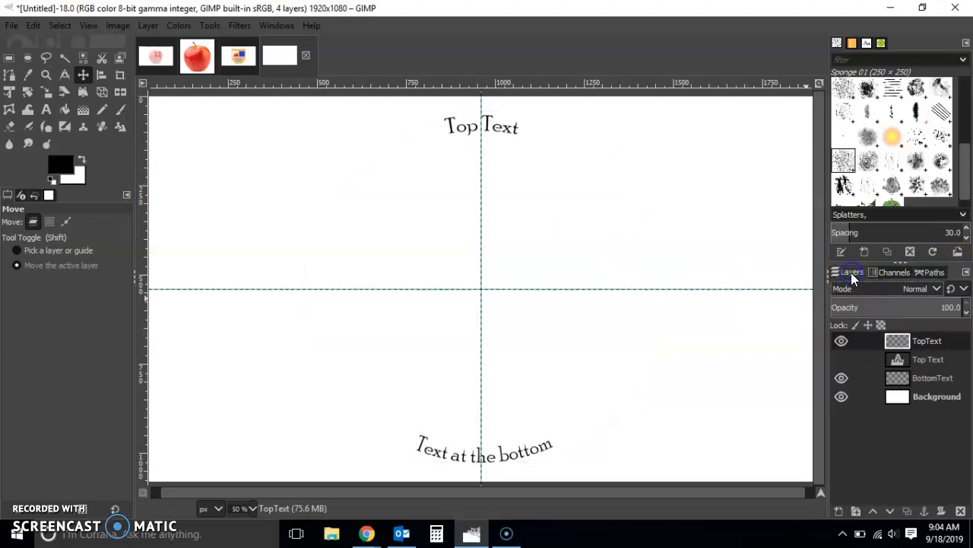
Step: Select a circle about 852 px across, centered where the guides cross, and add a transparent layer named LogoBase
left_click(27, 57)
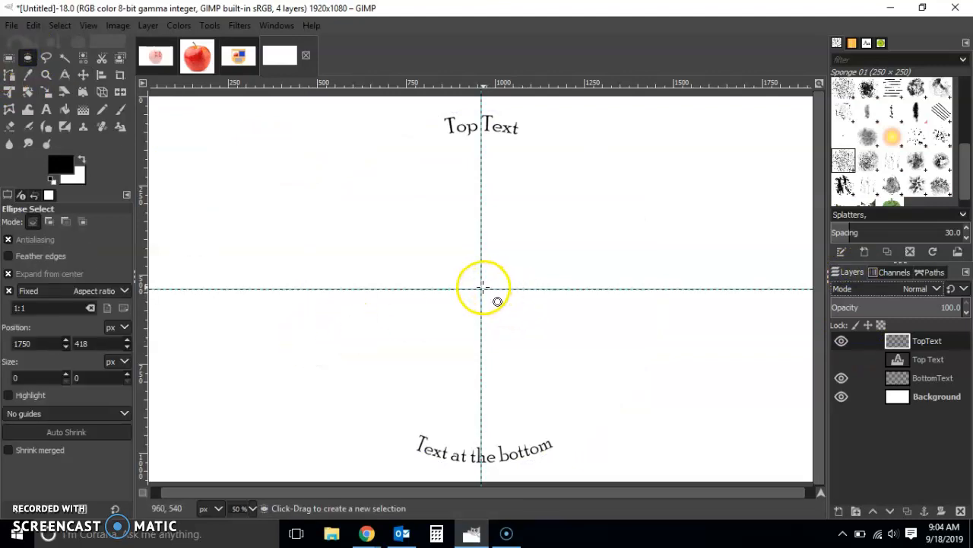
left_click_drag(481, 288, 556, 138)
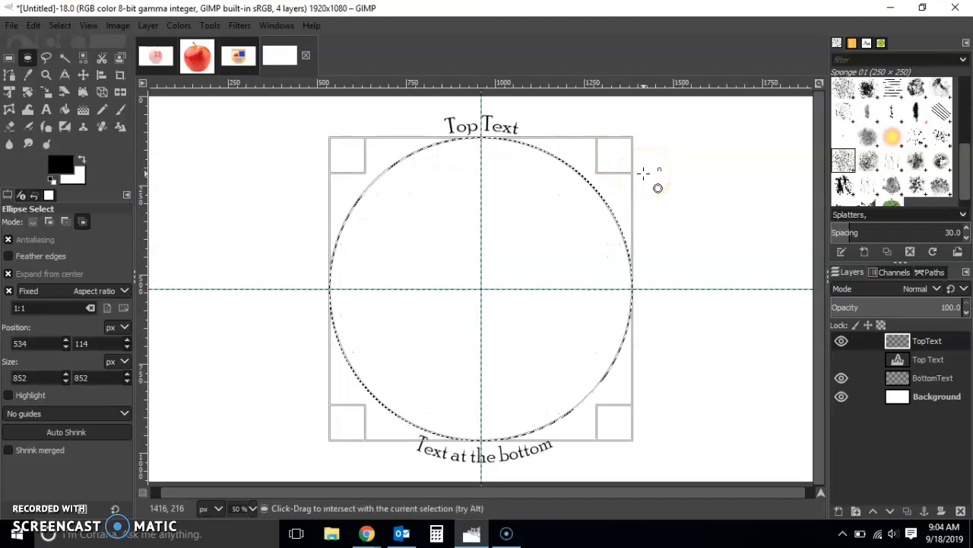
key("ctrl+shift+n")
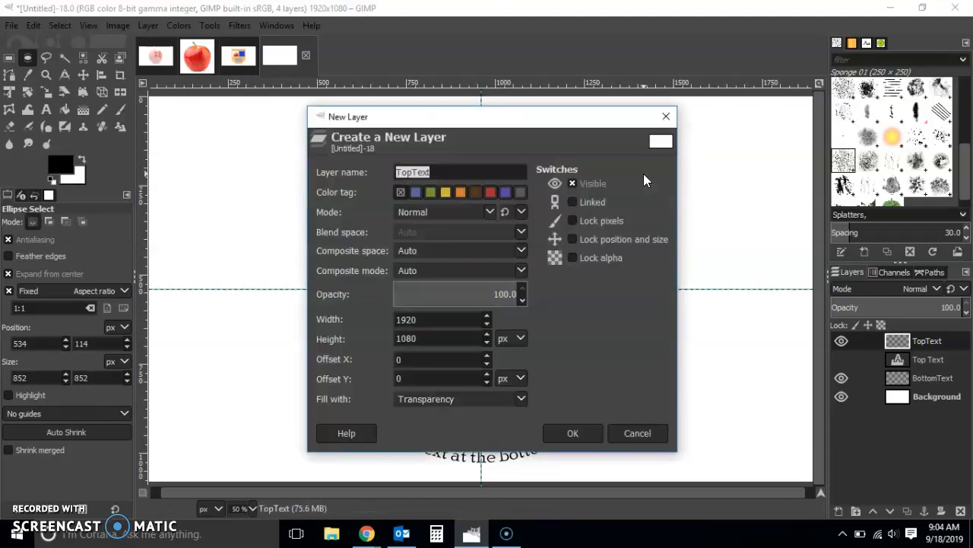
type("LogoBase")
left_click(593, 430)
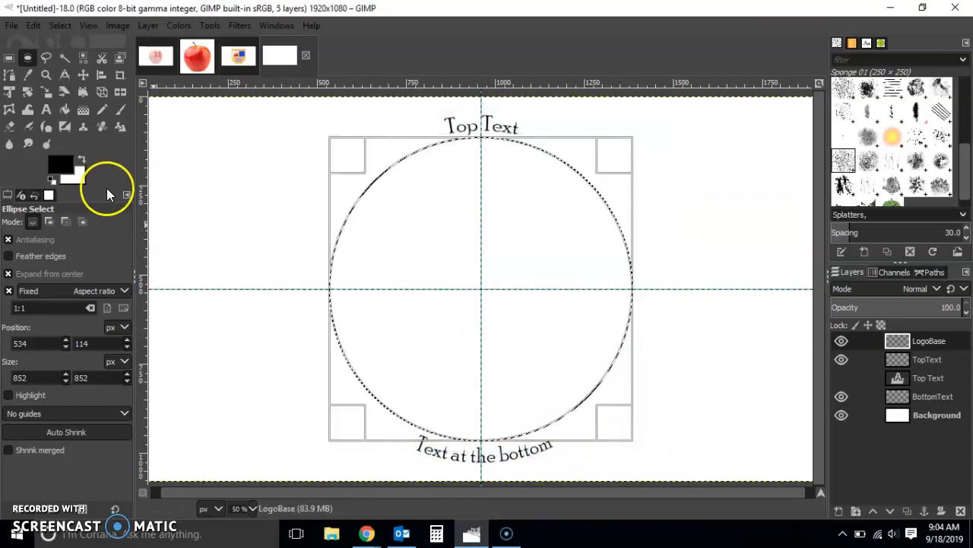
Step: Fill the whole circular selection on LogoBase with the Pine pattern and clear the selection
left_click(65, 109)
left_click(80, 355)
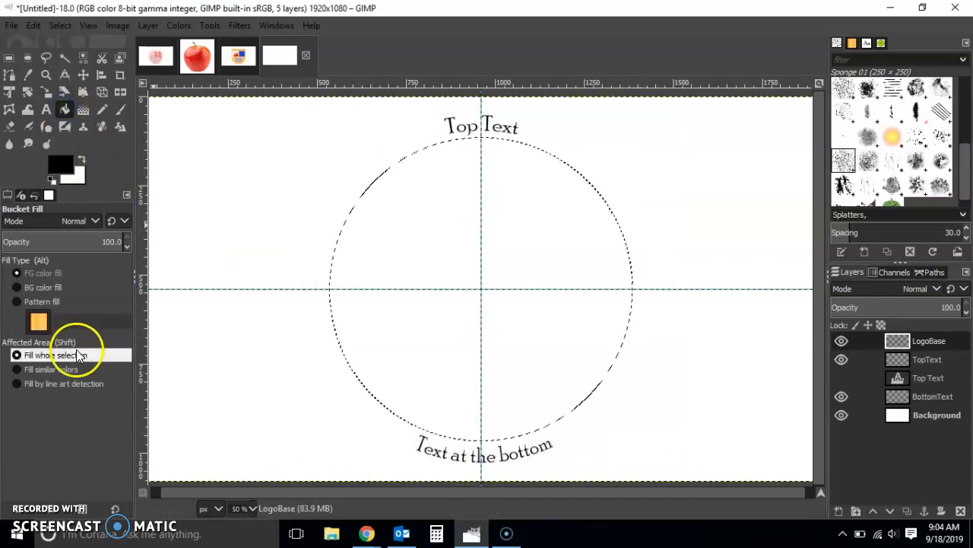
left_click(38, 301)
left_click(435, 215)
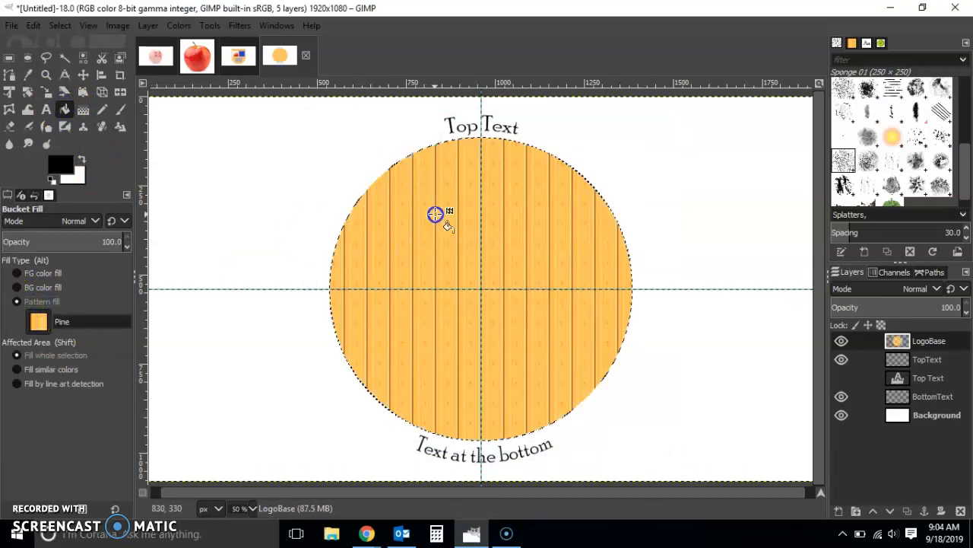
left_click(9, 58)
left_click(235, 176)
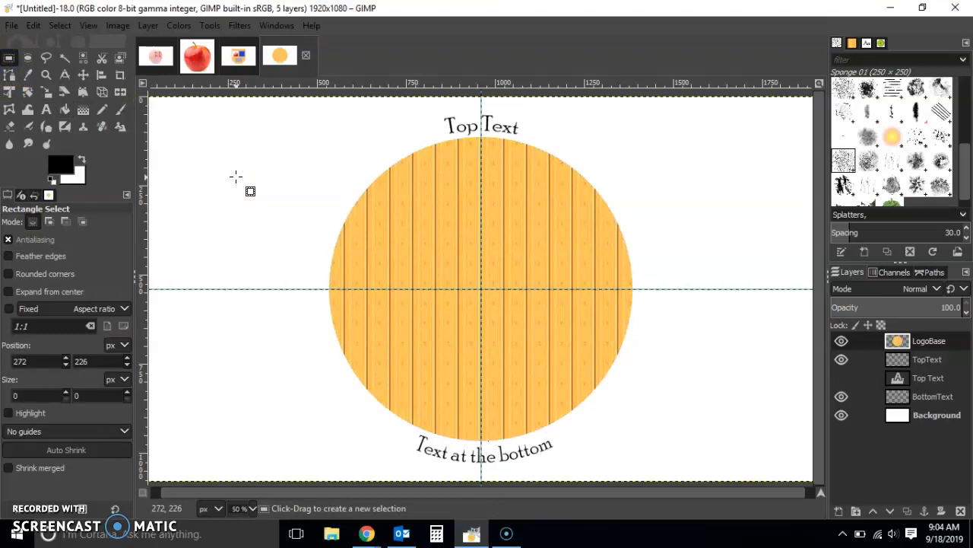